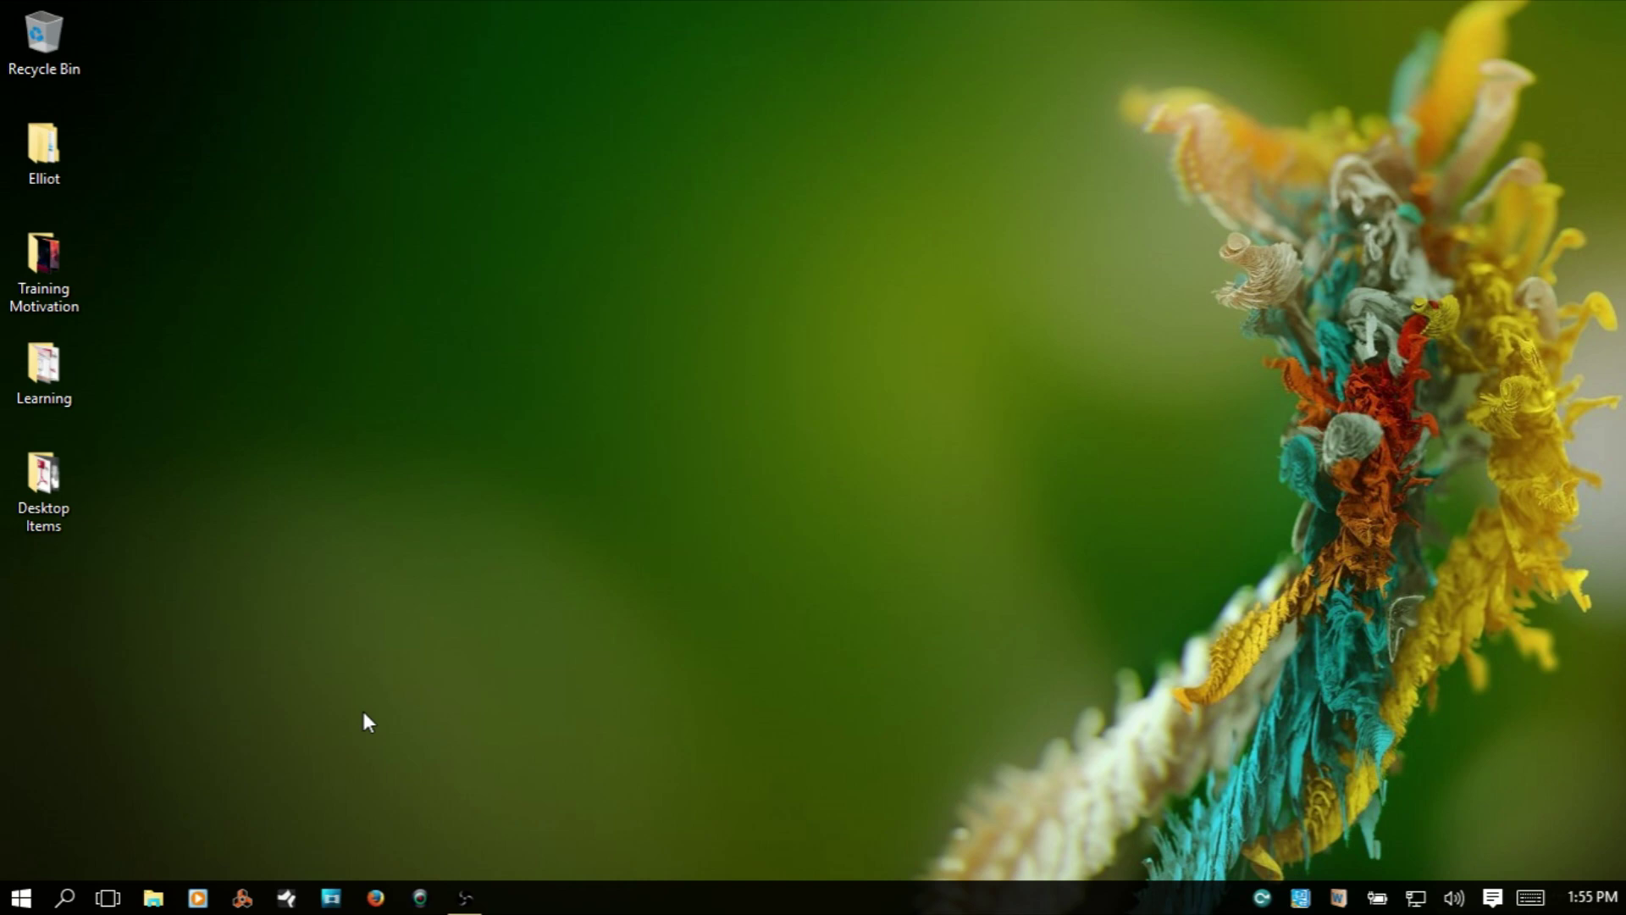
Open File Explorer on This PC to show the Impact LX DVD in drive E:
{"action": "left_click", "coordinate": [153, 899]}
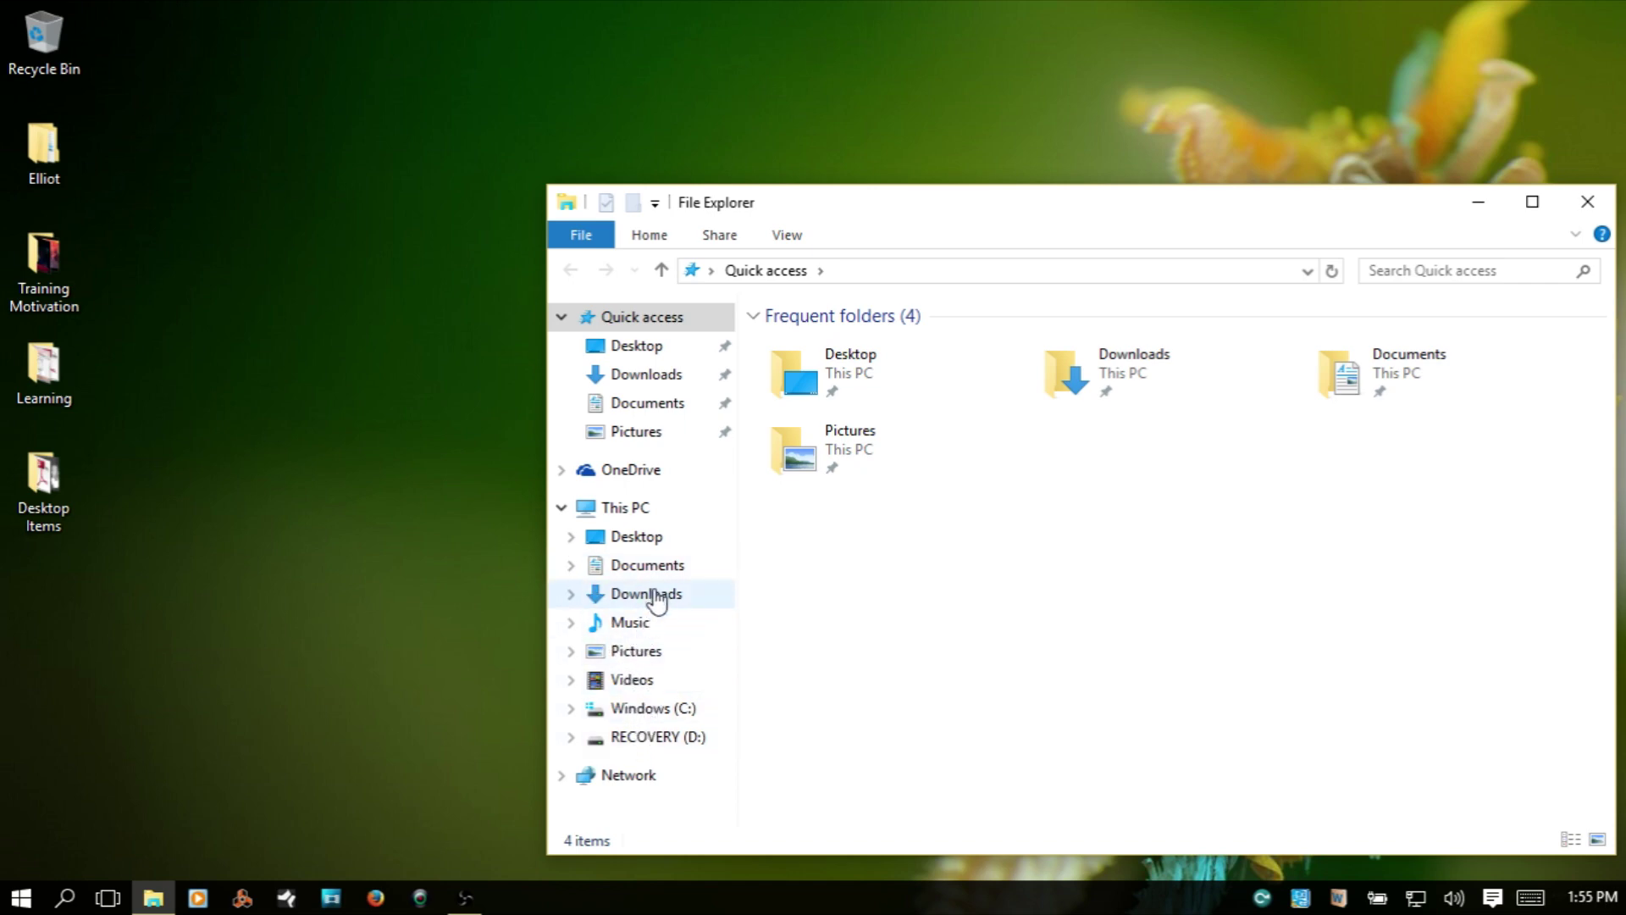
{"action": "left_click", "coordinate": [626, 508]}
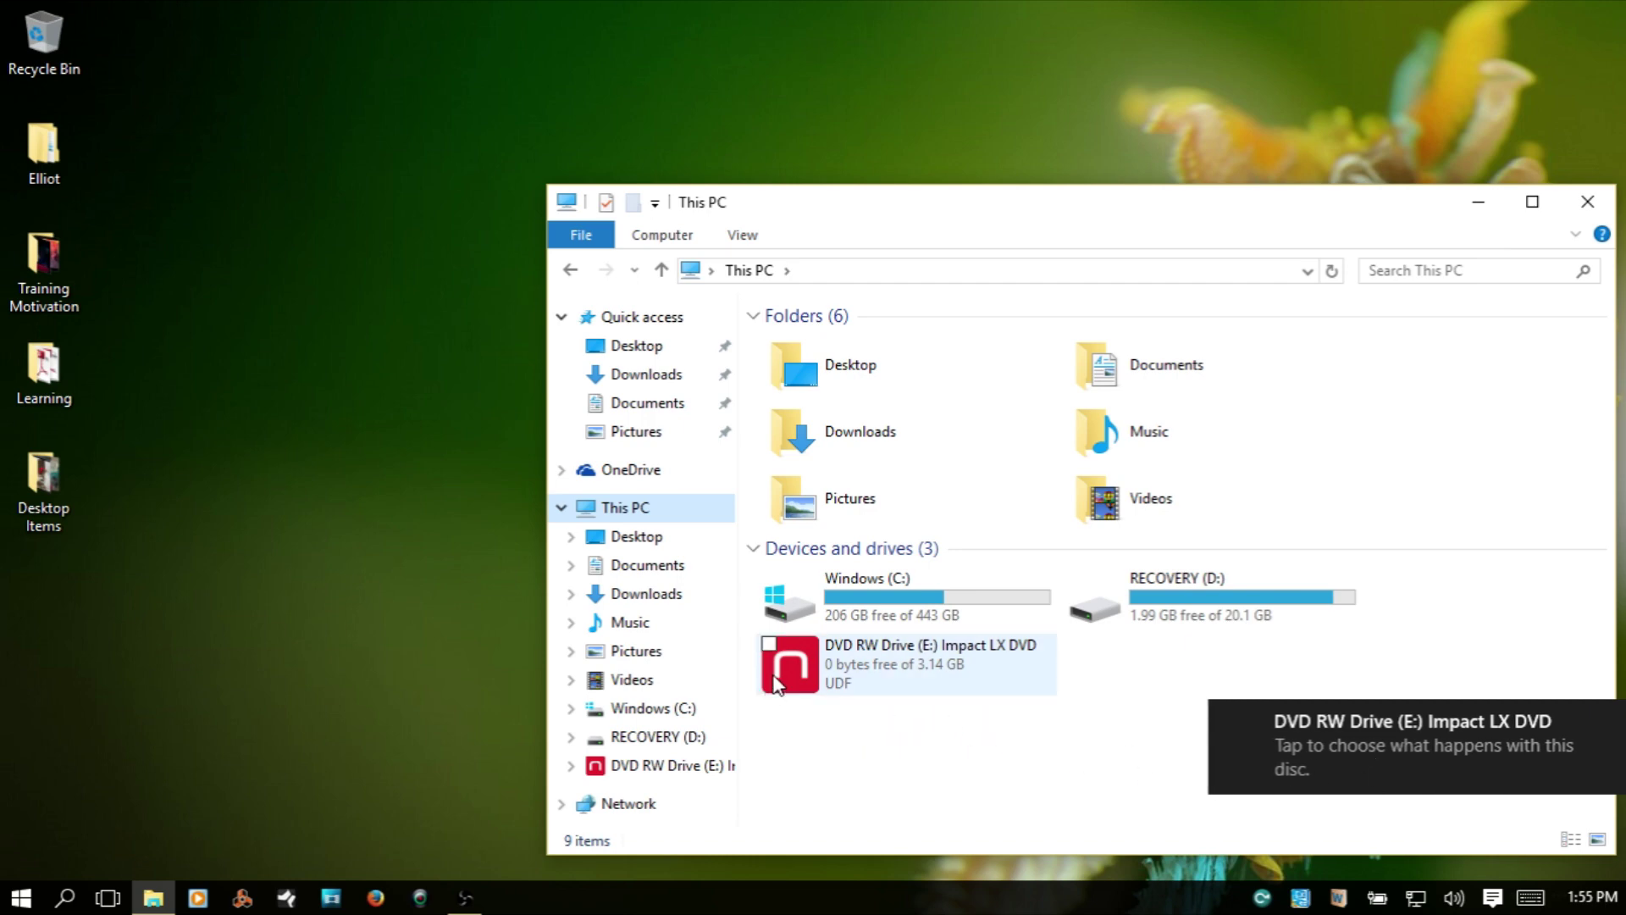
Open the Impact LX DVD's Windows integration folder with the LX25–LX88 installers, lowering the volume
{"action": "double_click", "coordinate": [856, 666]}
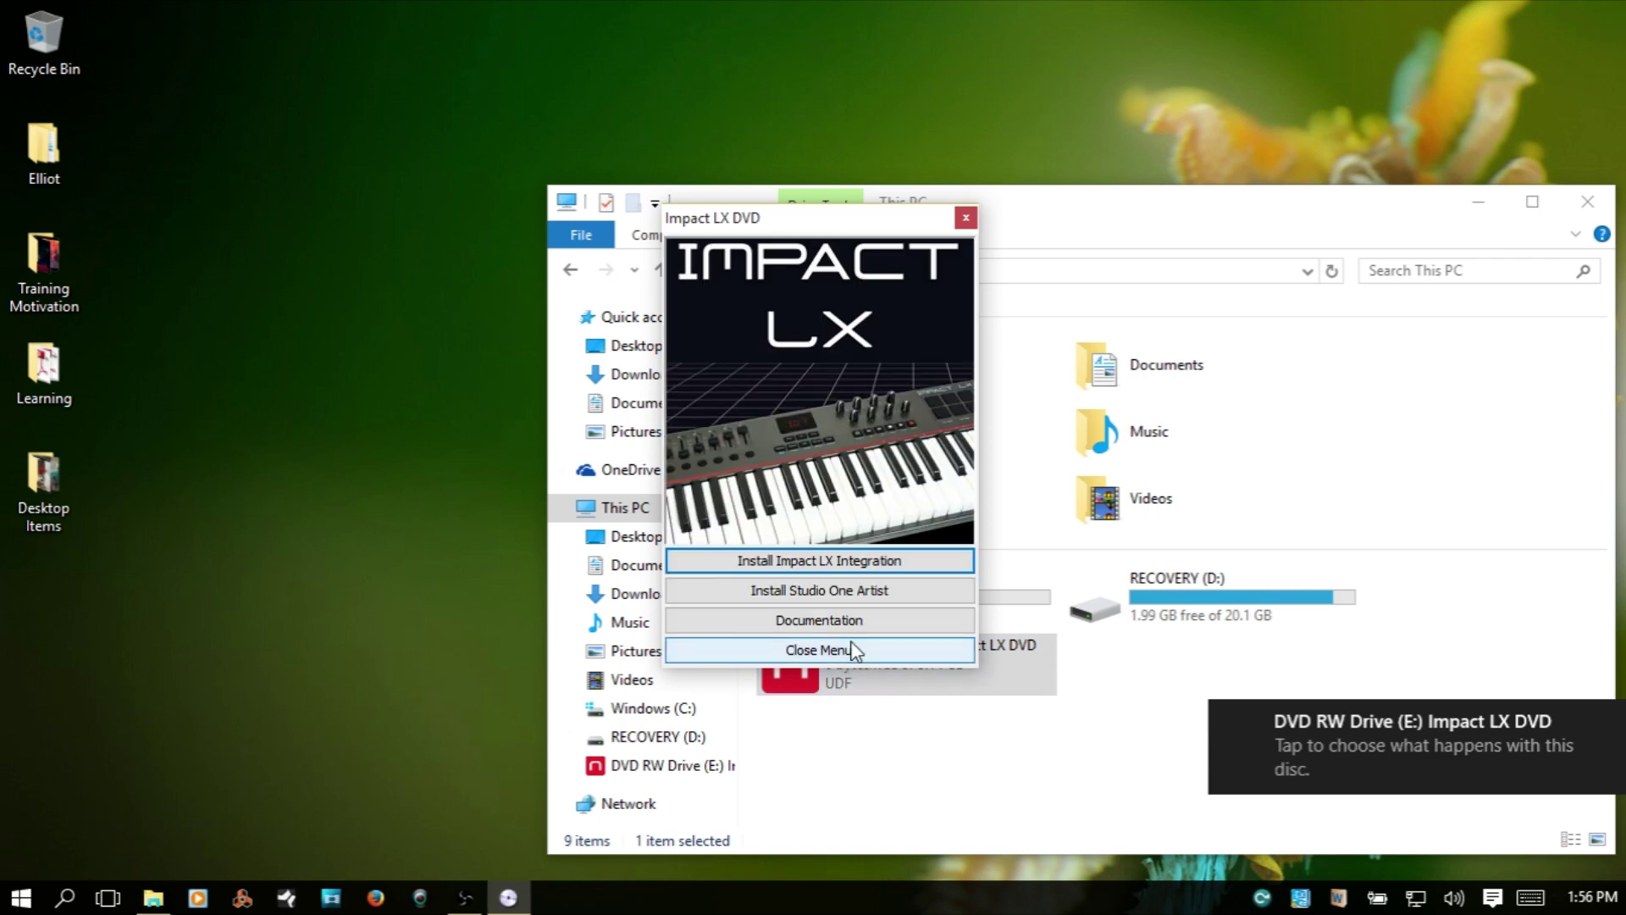
{"action": "key", "text": "XF86AudioLowerVolume"}
{"action": "key", "text": "XF86AudioLowerVolume"}
{"action": "key", "text": "XF86AudioLowerVolume"}
{"action": "key", "text": "XF86AudioLowerVolume"}
{"action": "key", "text": "XF86AudioLowerVolume"}
{"action": "key", "text": "XF86AudioLowerVolume"}
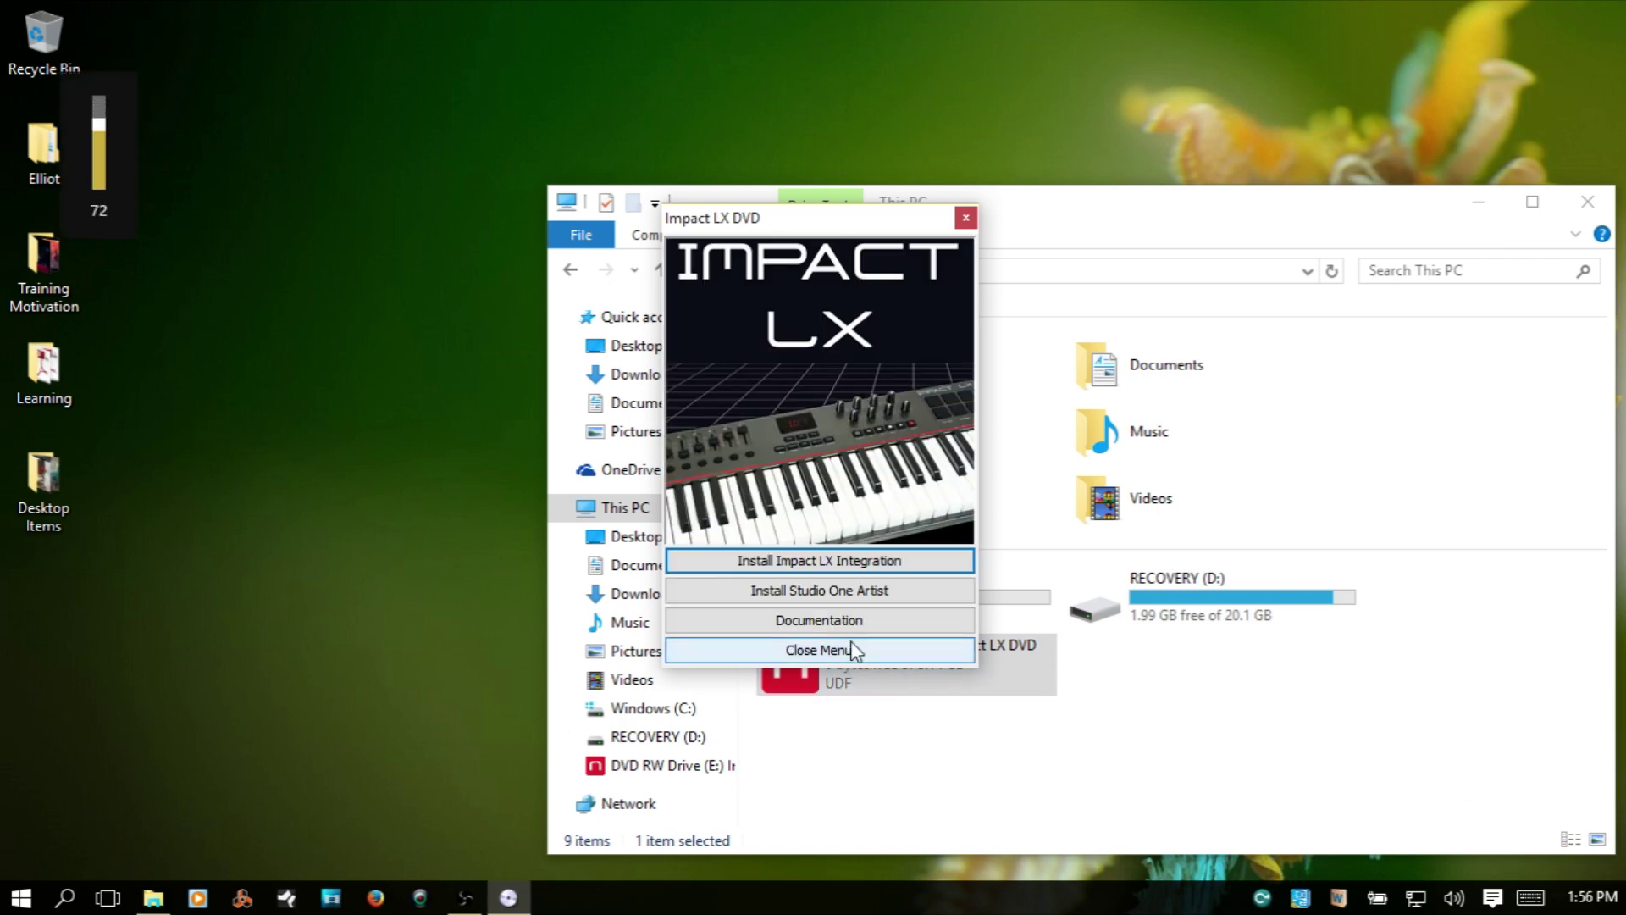
{"action": "key", "text": "XF86AudioLowerVolume"}
{"action": "key", "text": "XF86AudioLowerVolume"}
{"action": "key", "text": "XF86AudioLowerVolume"}
{"action": "key", "text": "XF86AudioLowerVolume"}
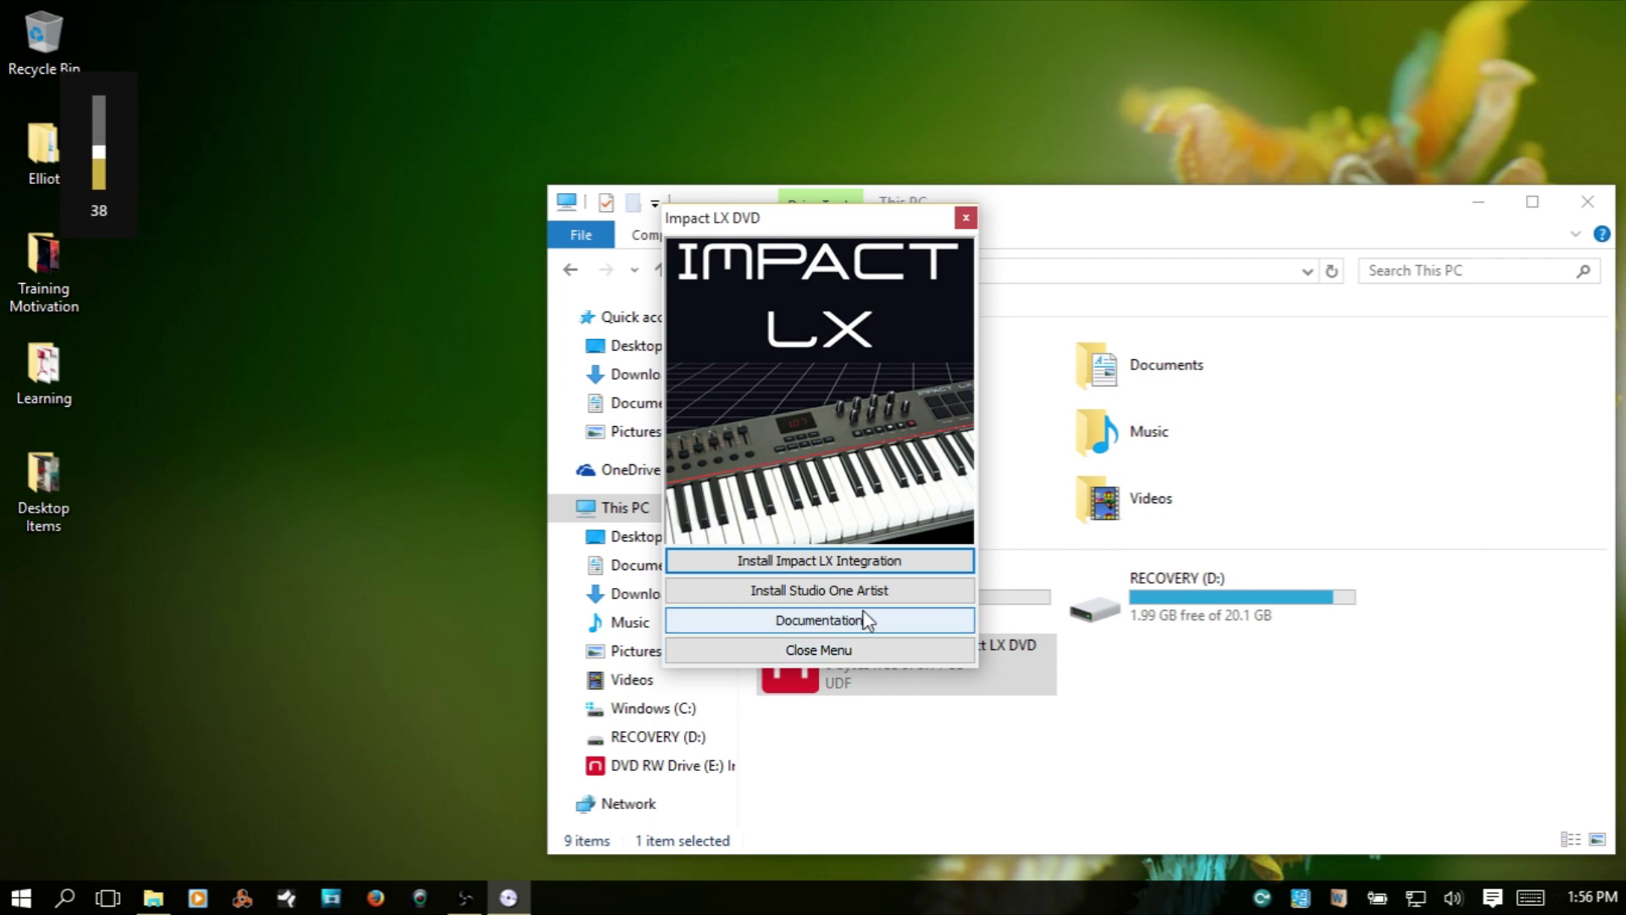
{"action": "left_click", "coordinate": [818, 562]}
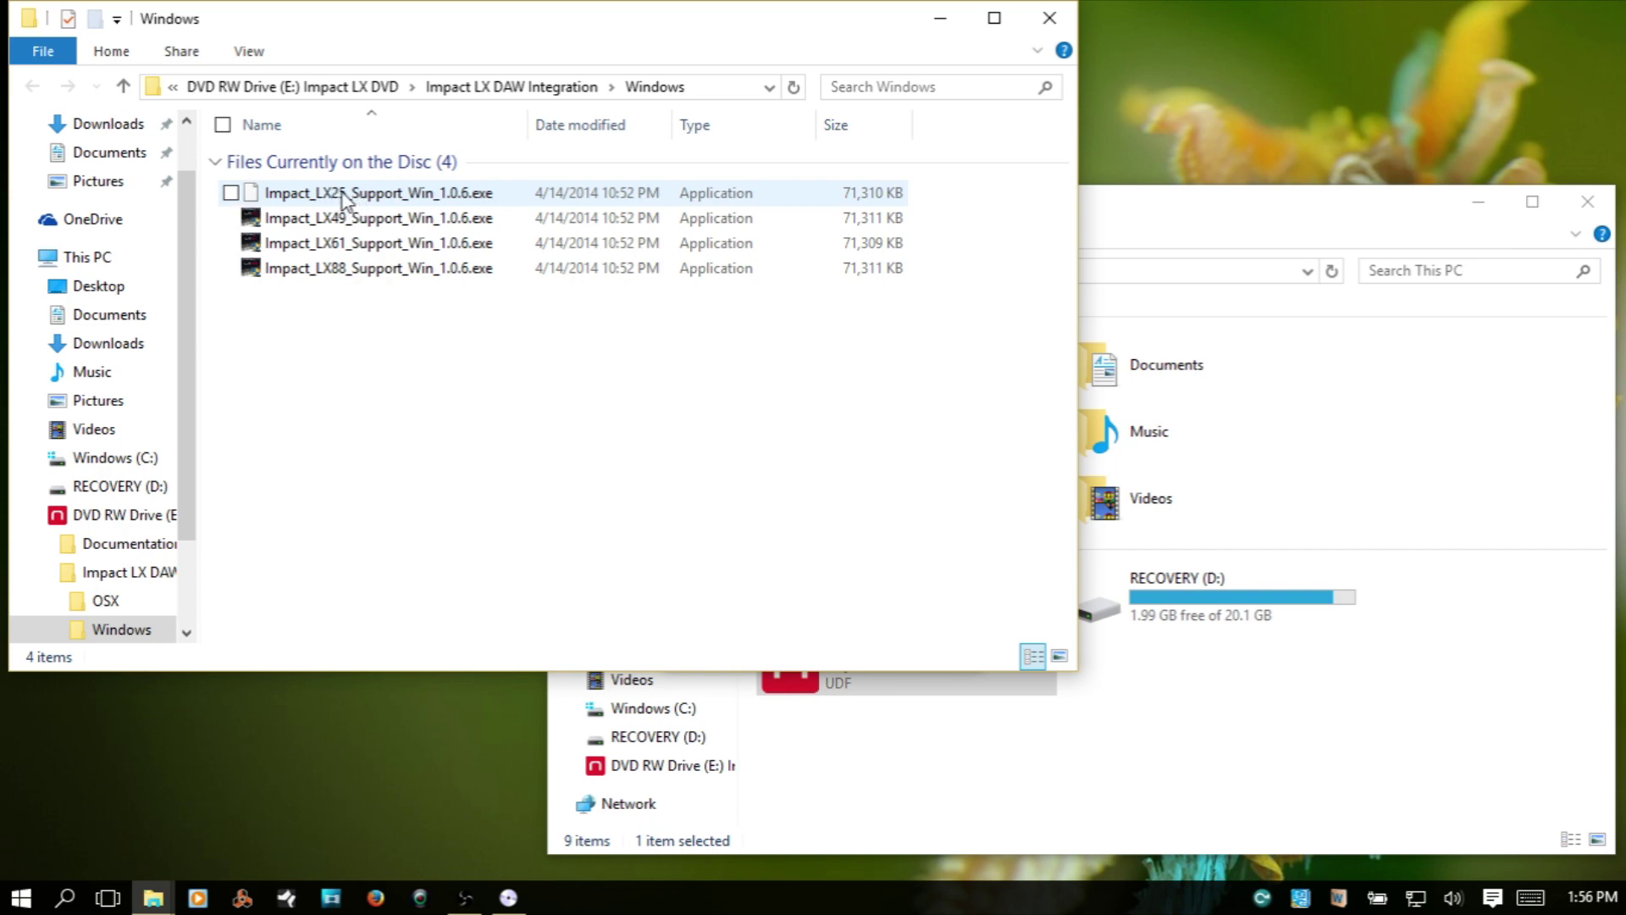
Launch the Impact LX25 Support 1.0.6 installer and accept its license to reach Choose Components
{"action": "double_click", "coordinate": [342, 196]}
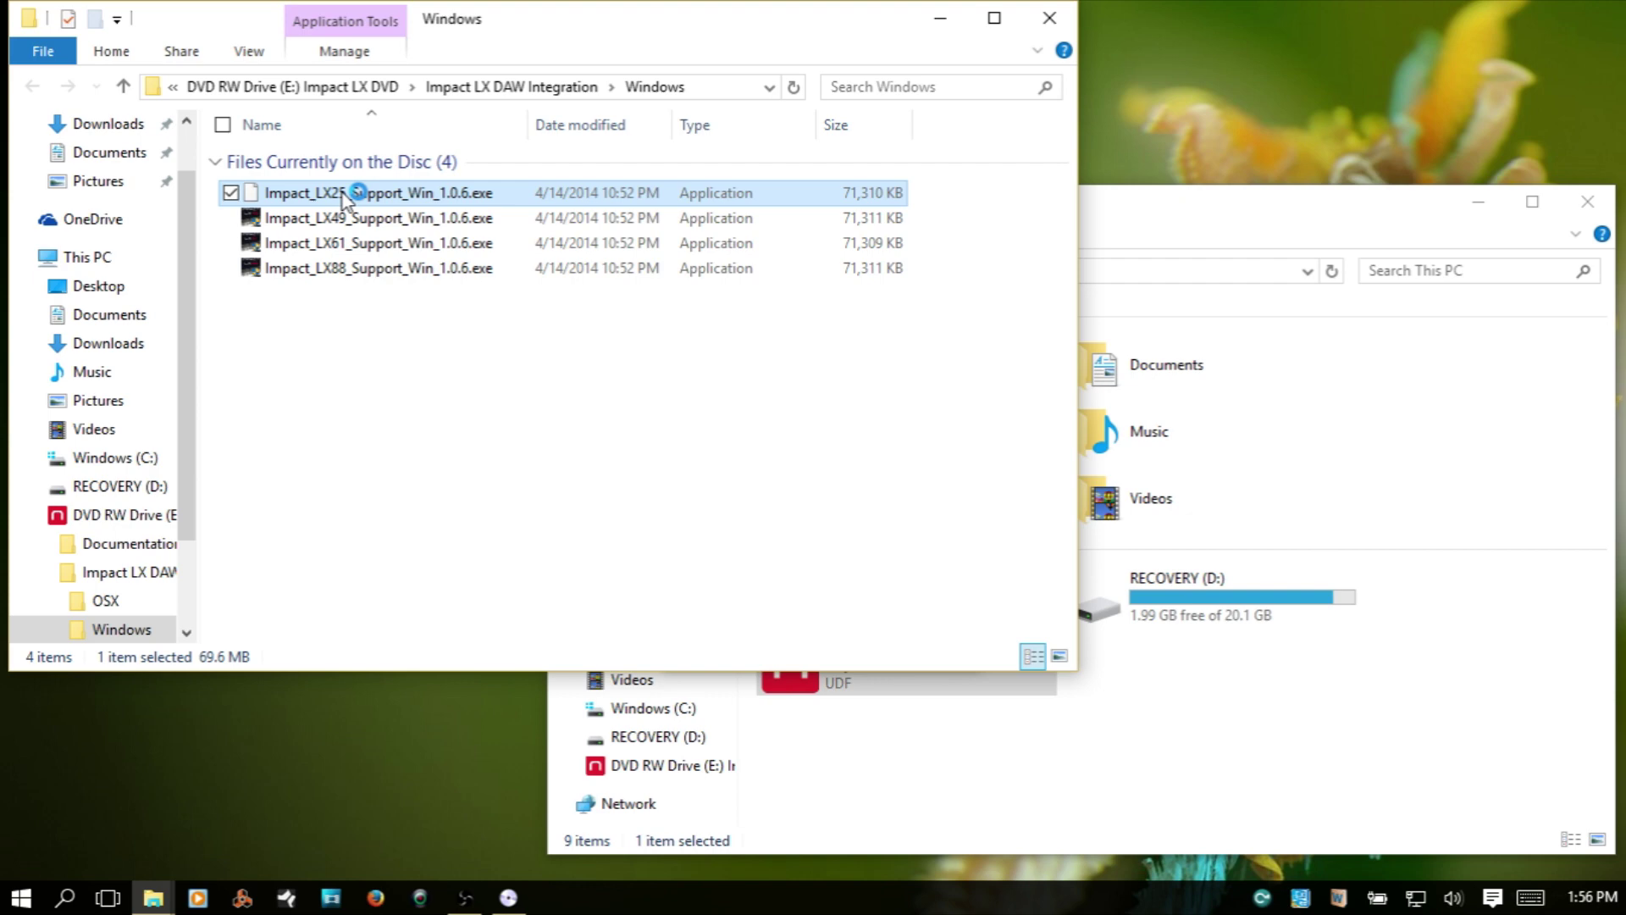
{"action": "left_click", "coordinate": [1577, 206]}
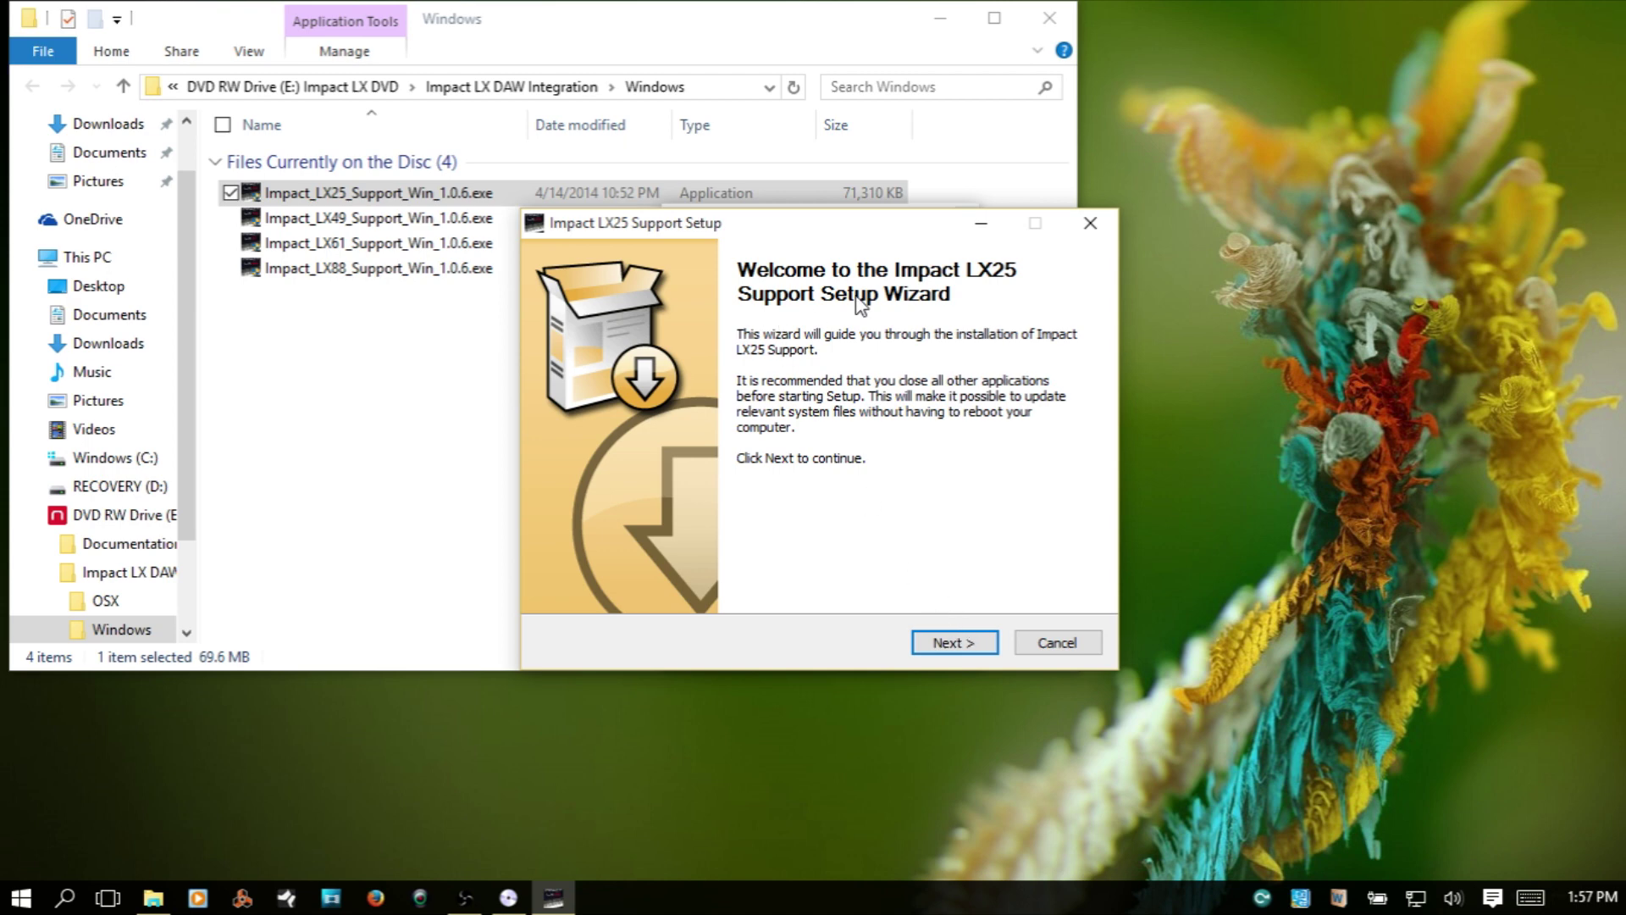
{"action": "left_click", "coordinate": [950, 653]}
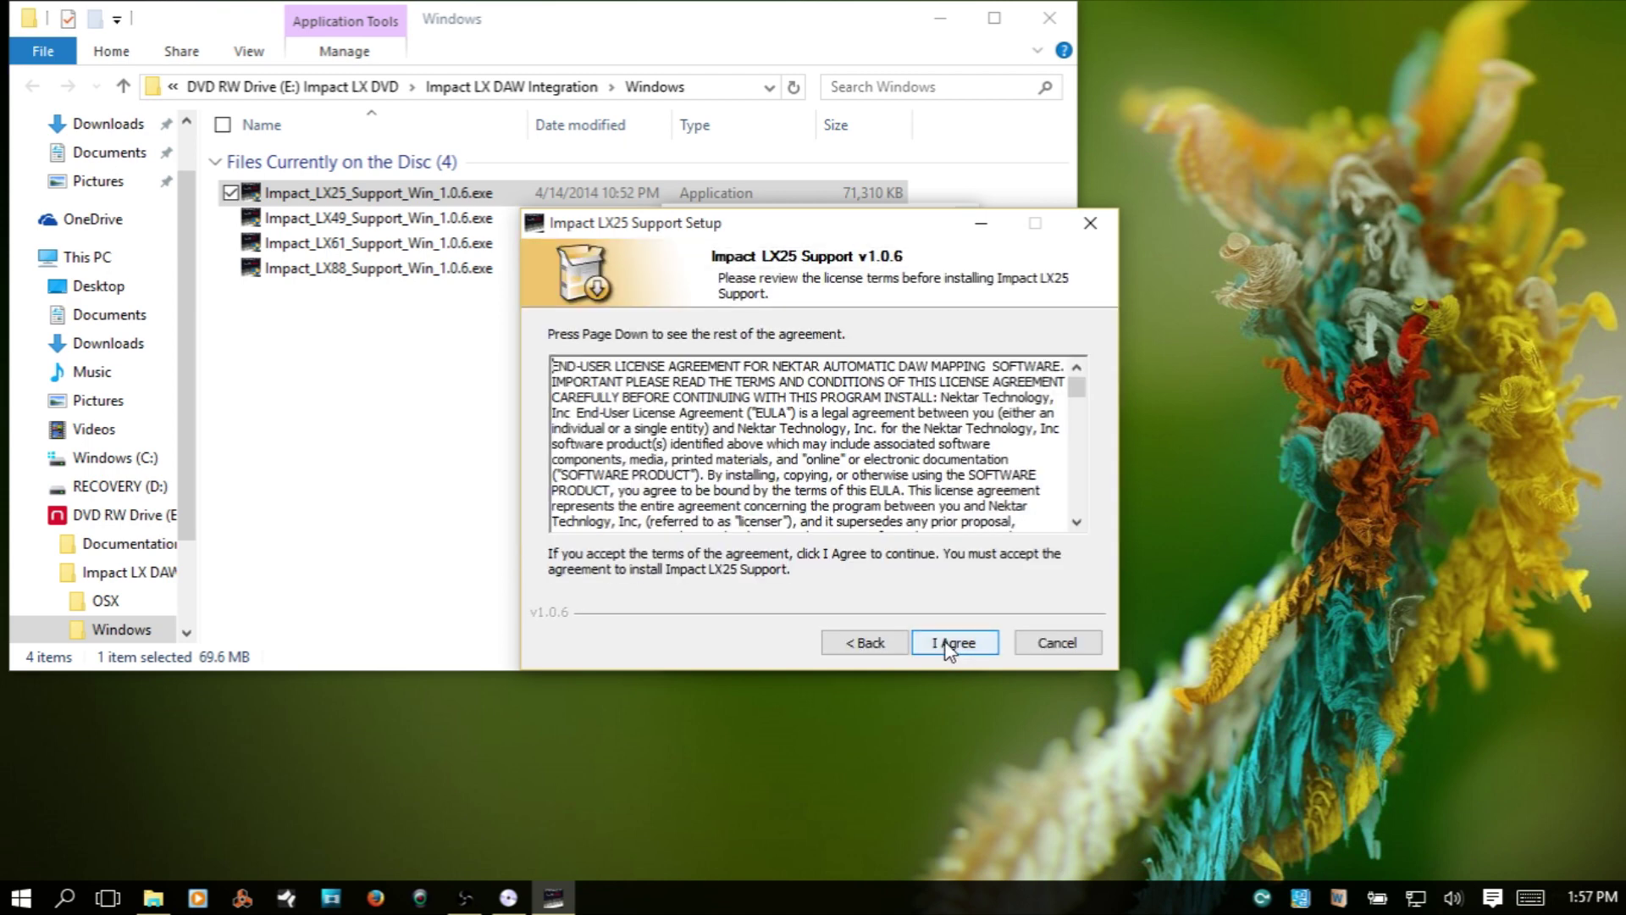
{"action": "left_click", "coordinate": [964, 651]}
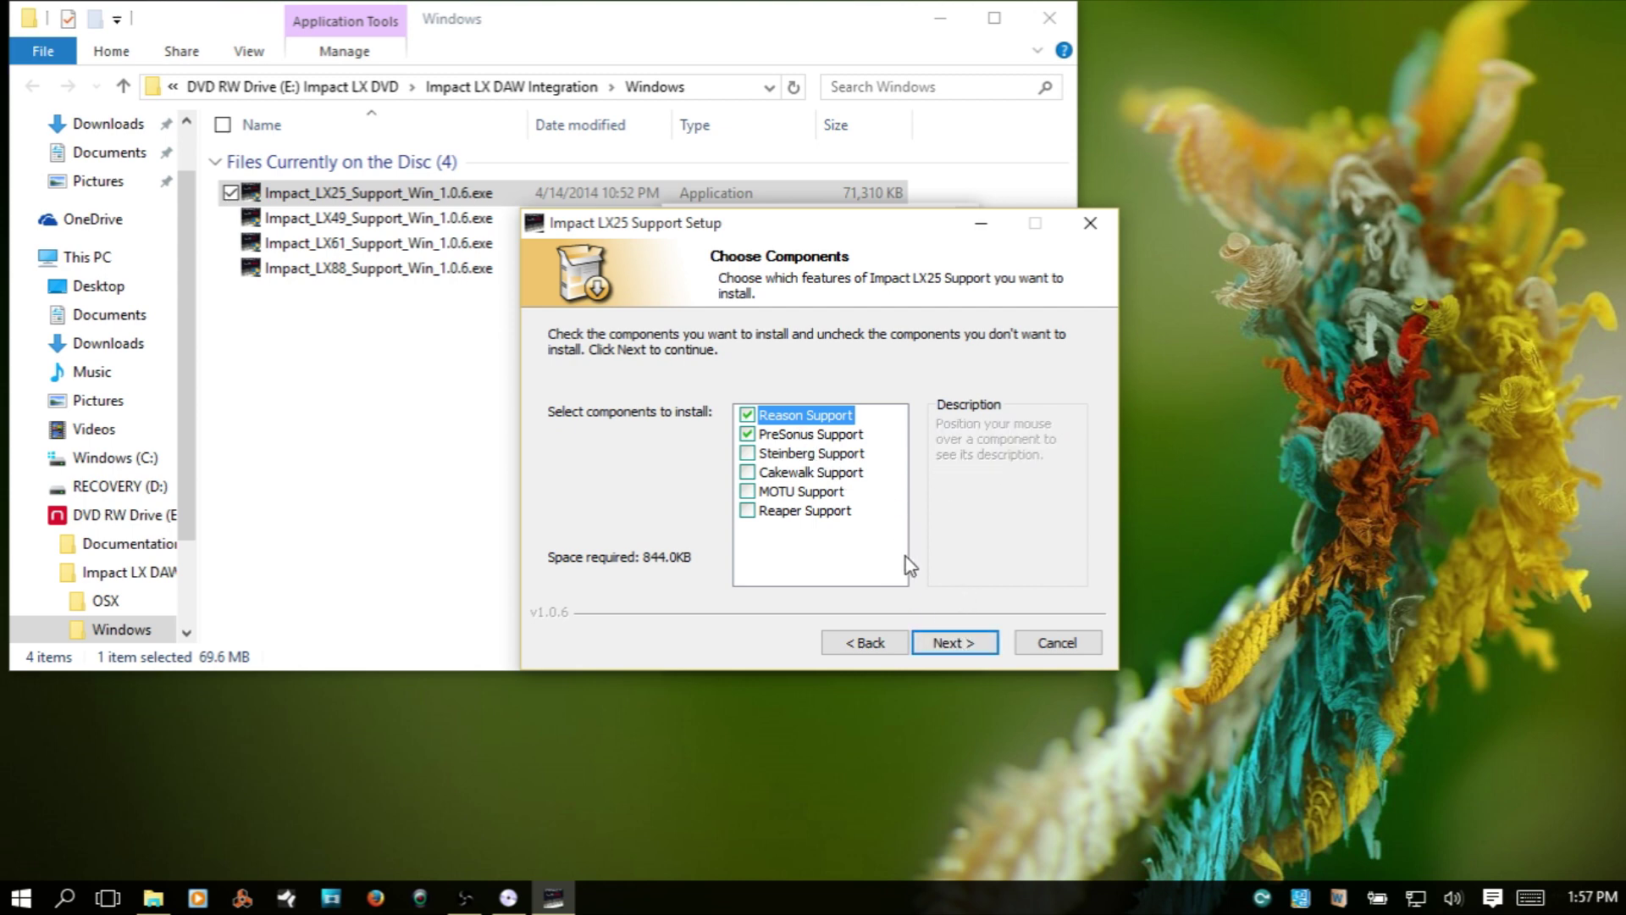
Install LX25 Reason and PreSonus support, close File Explorer, and finish the setup wizard
{"action": "left_click", "coordinate": [958, 644]}
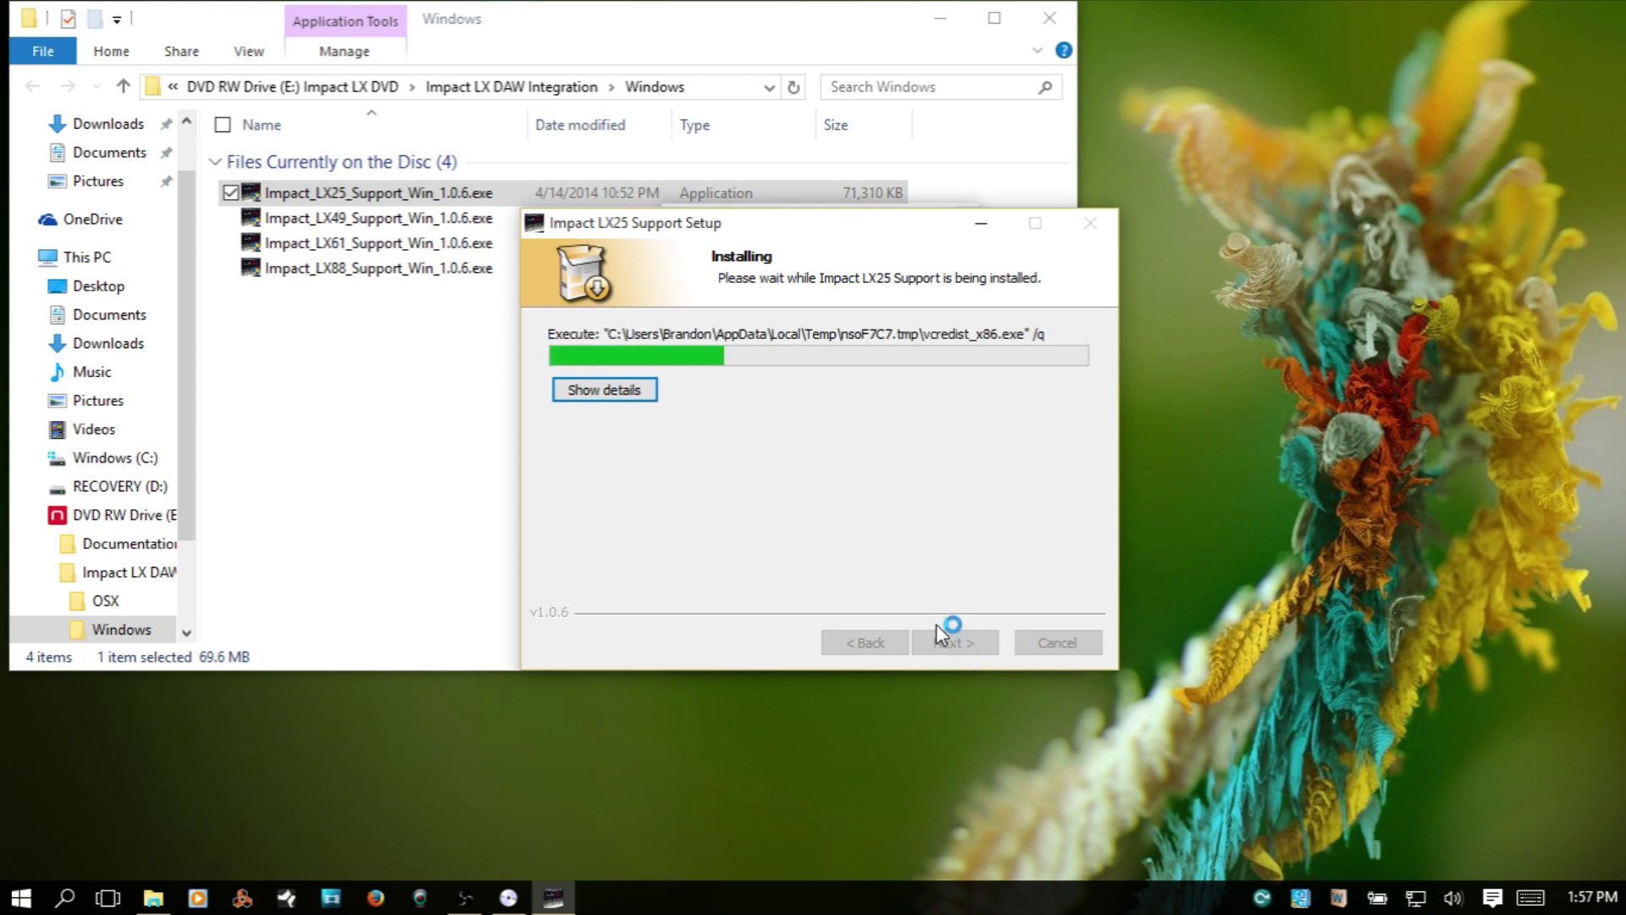
{"action": "left_click", "coordinate": [1051, 18]}
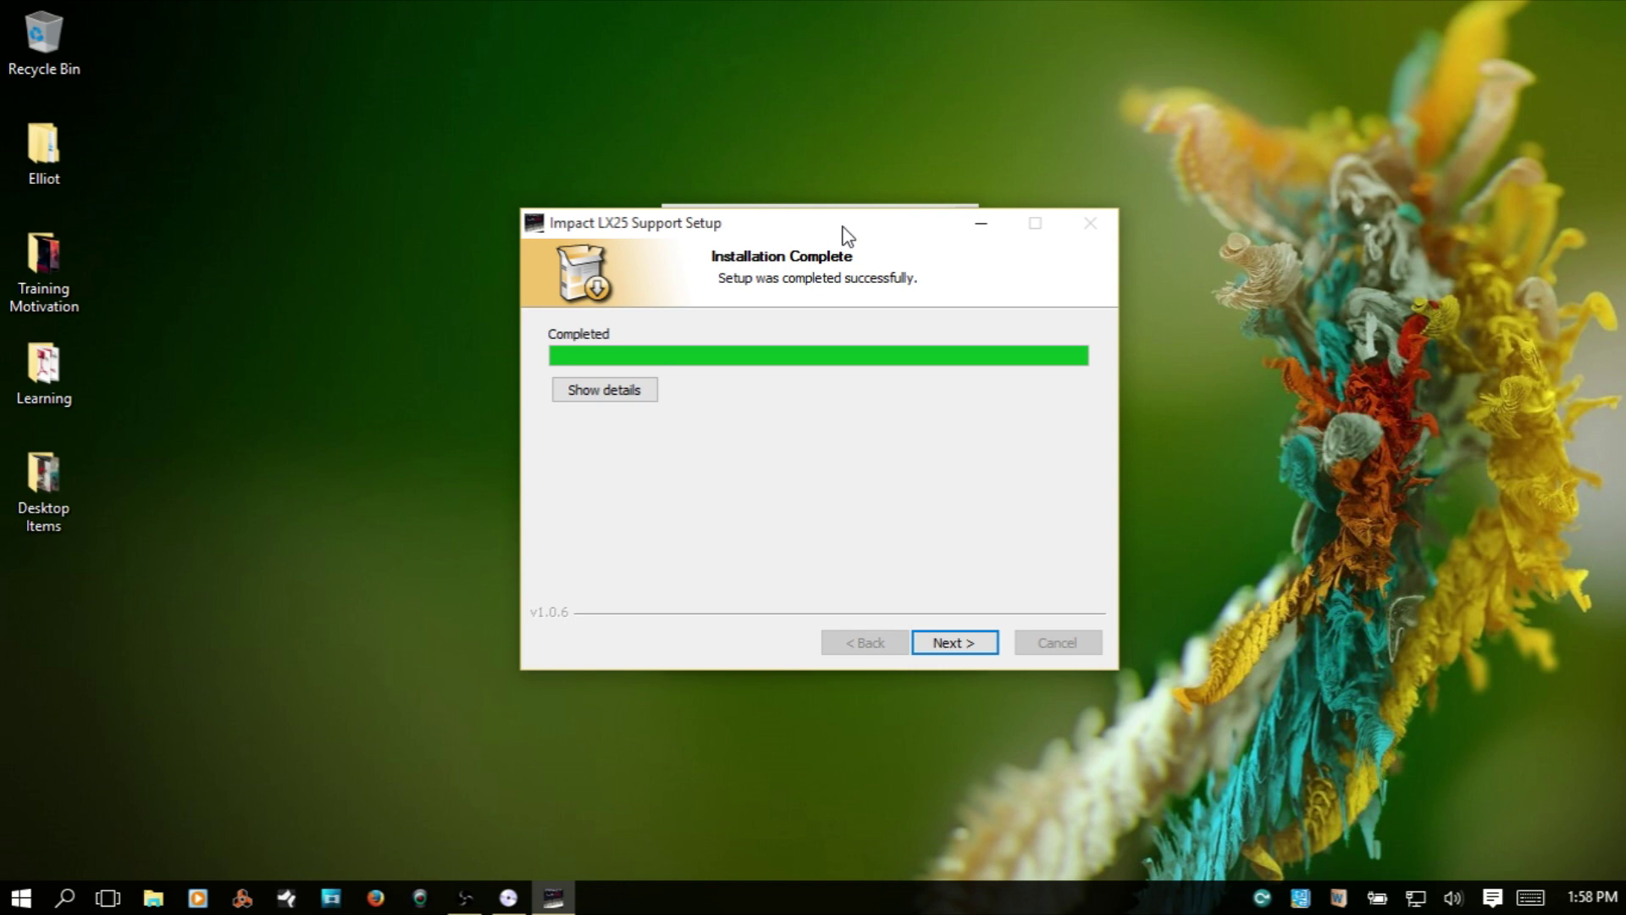
{"action": "left_click", "coordinate": [957, 645]}
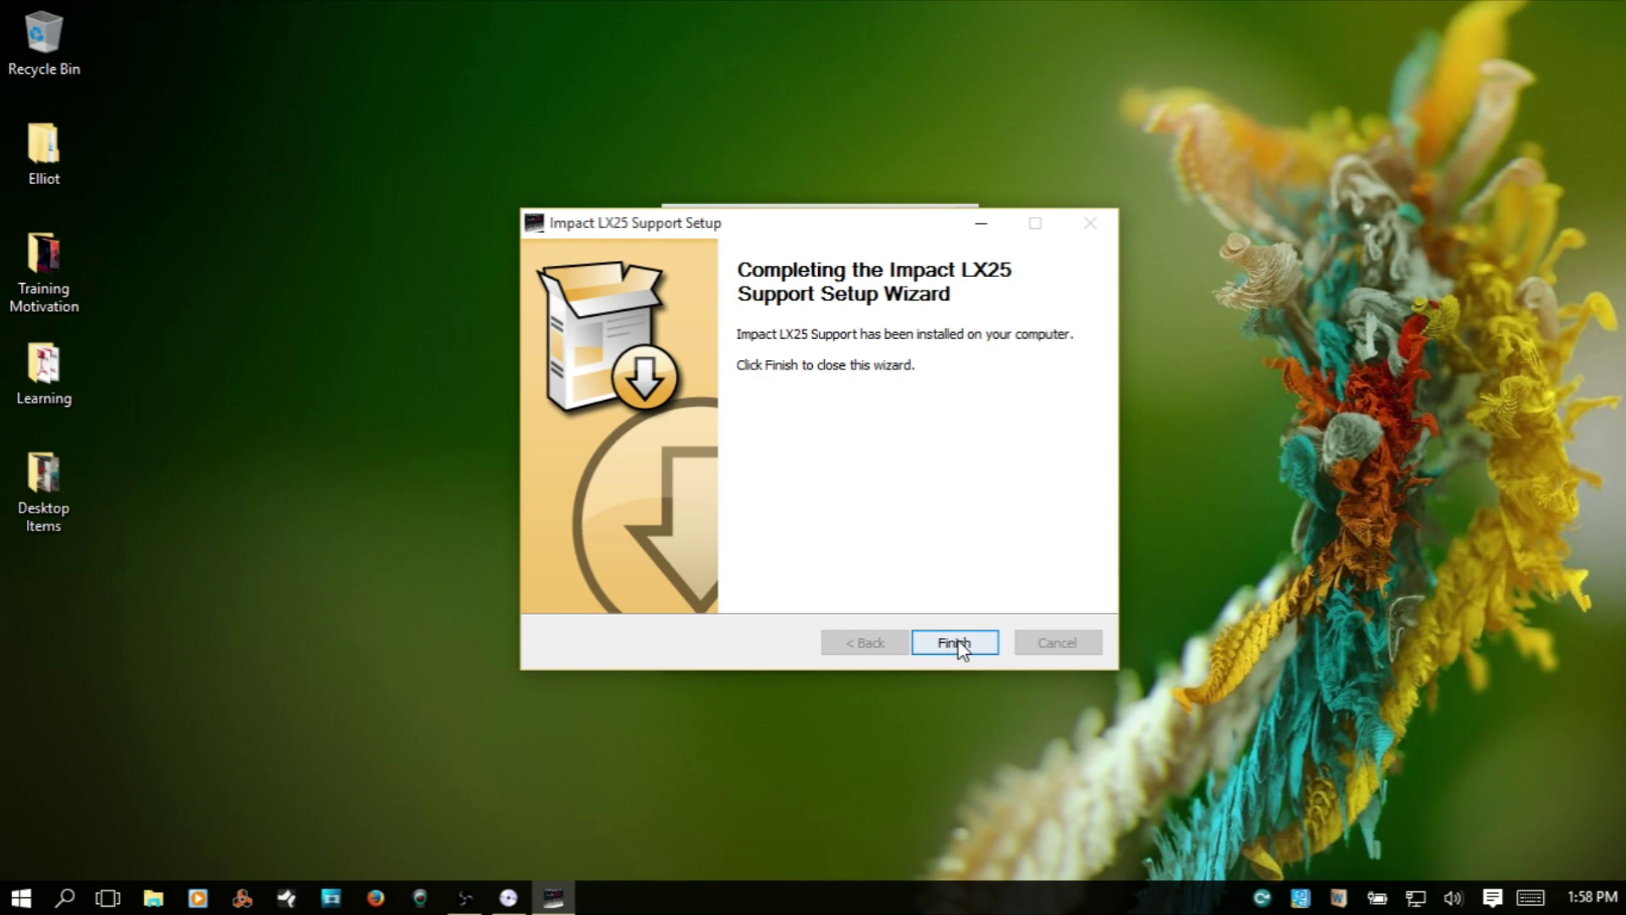
{"action": "left_click", "coordinate": [971, 649]}
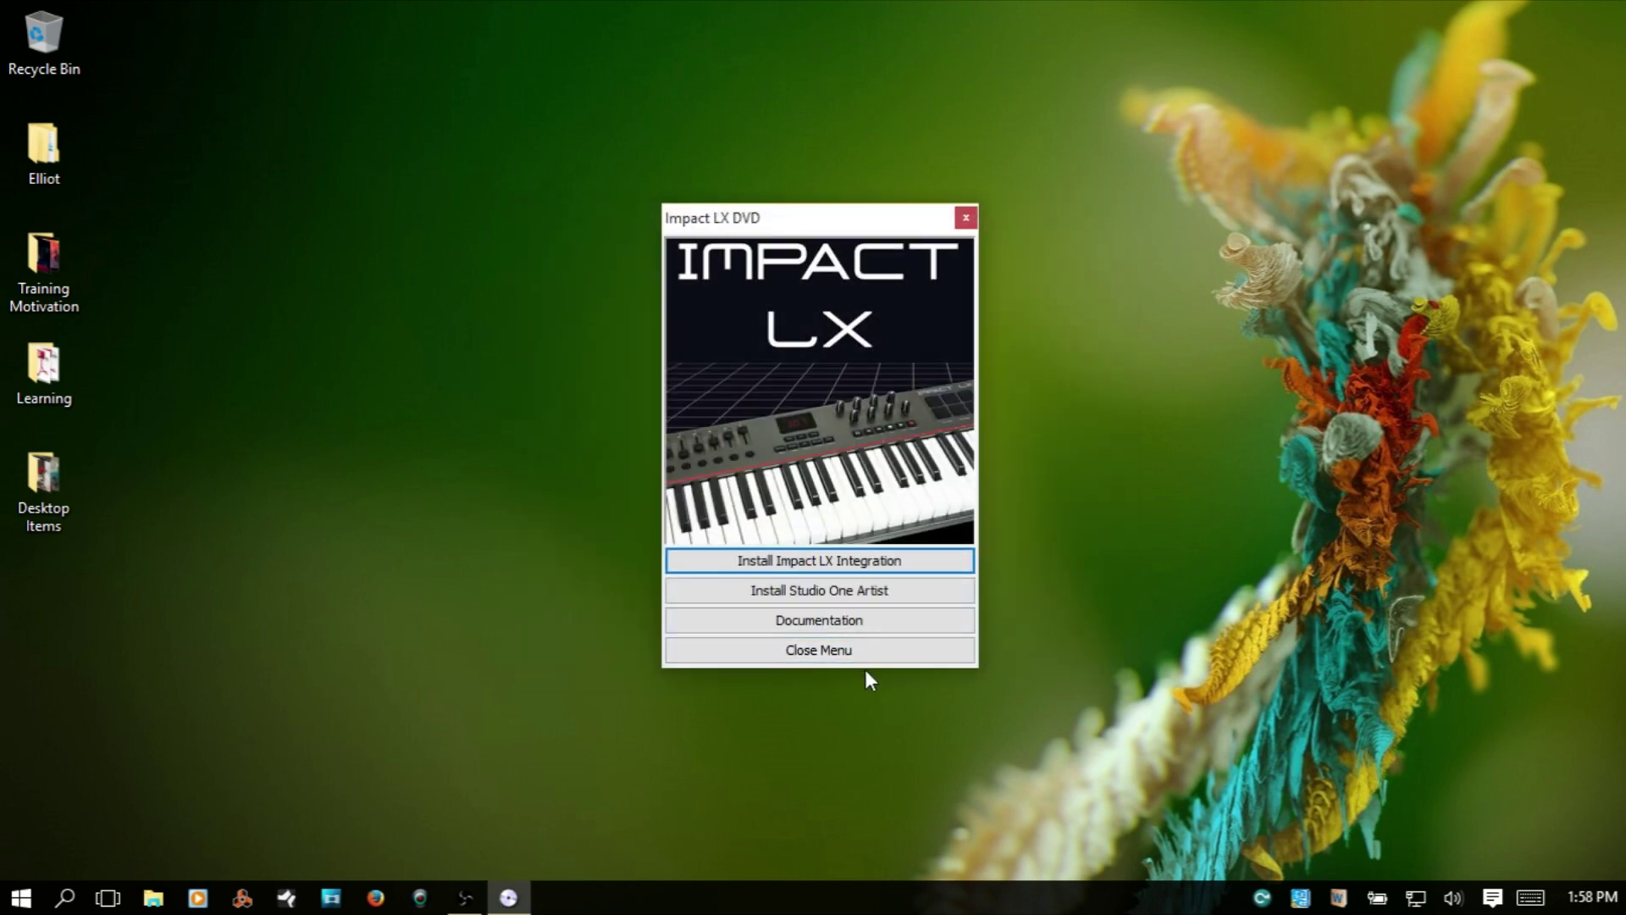
Close the Impact LX DVD menu, leaving the bare desktop
{"action": "left_click", "coordinate": [824, 654]}
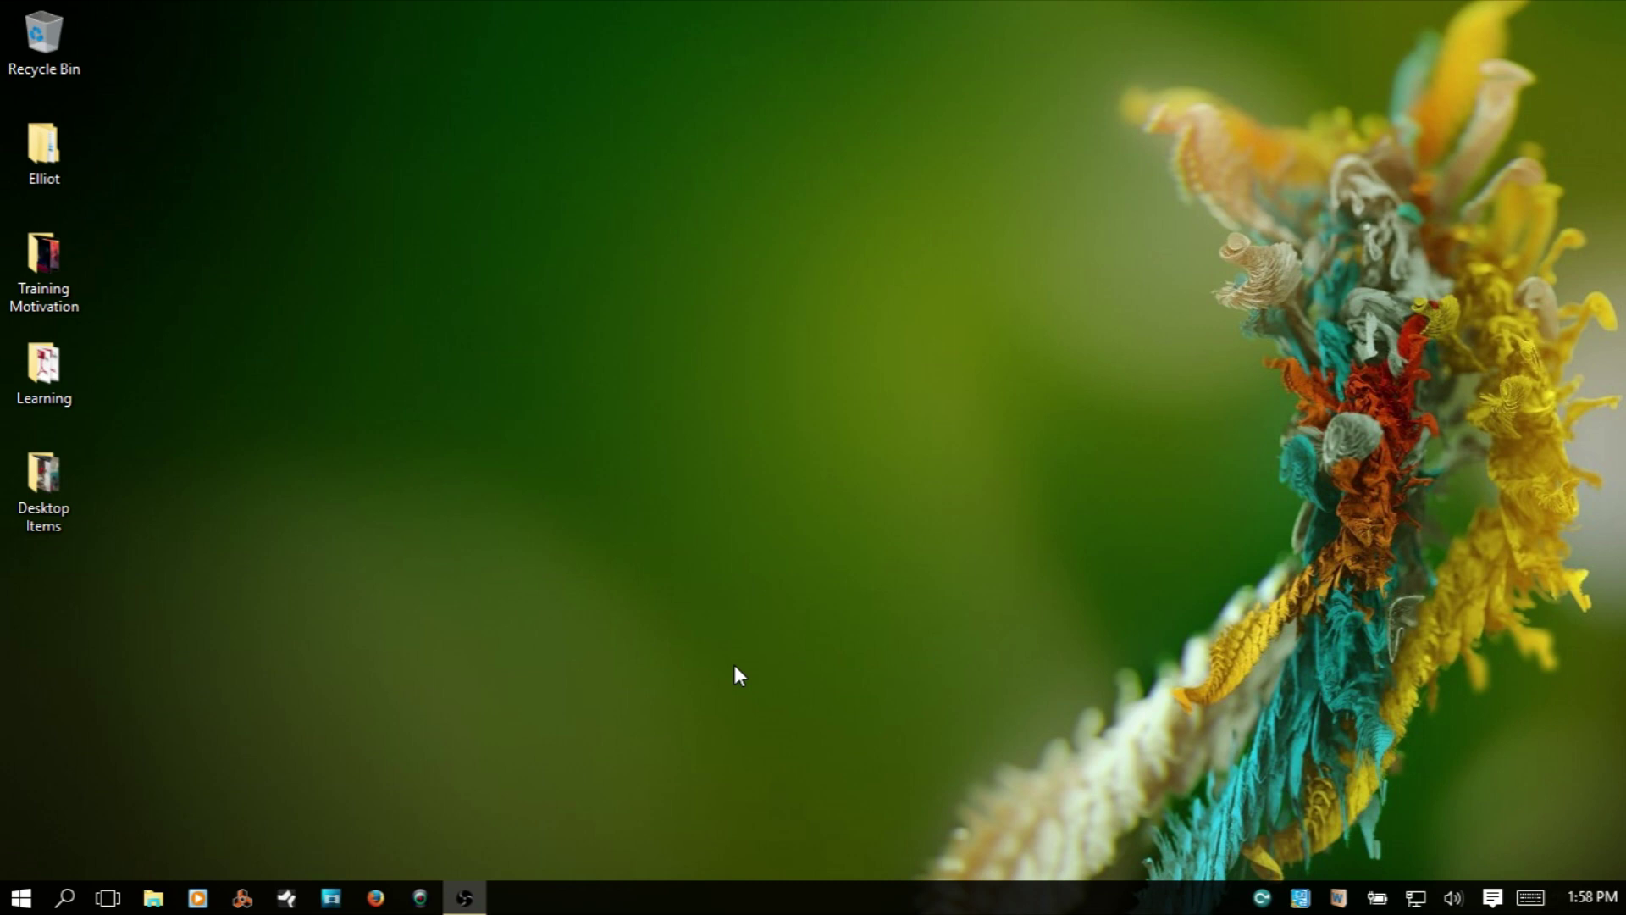
Launch Reason 8.3 with a new empty song, Document 1
{"action": "left_click", "coordinate": [242, 903]}
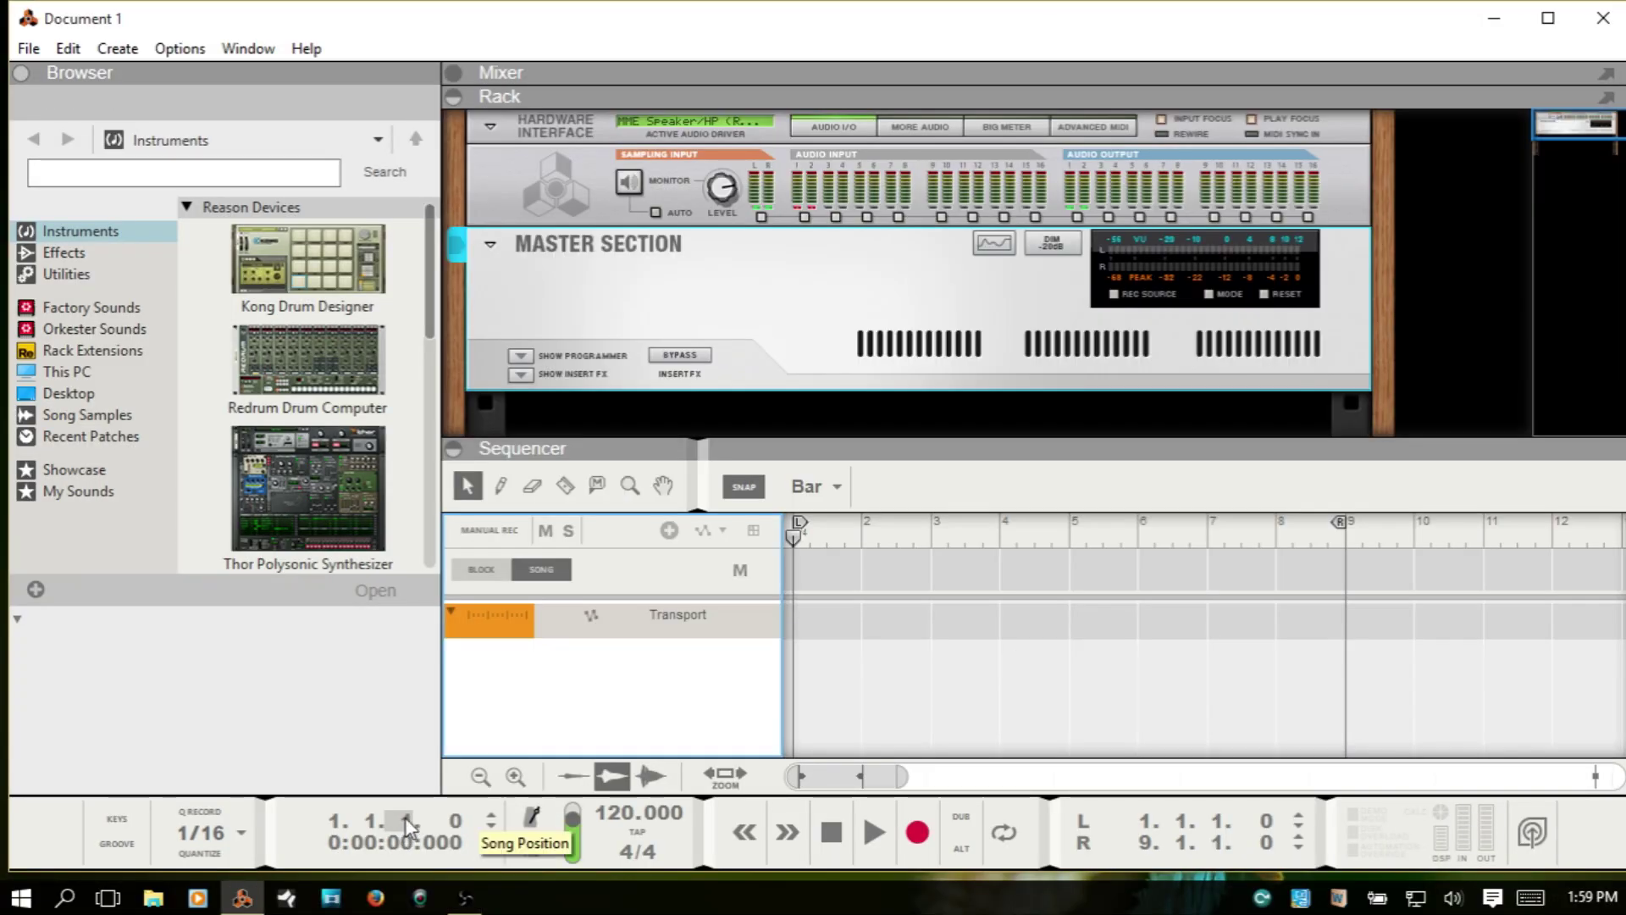
{"action": "left_click", "coordinate": [69, 49]}
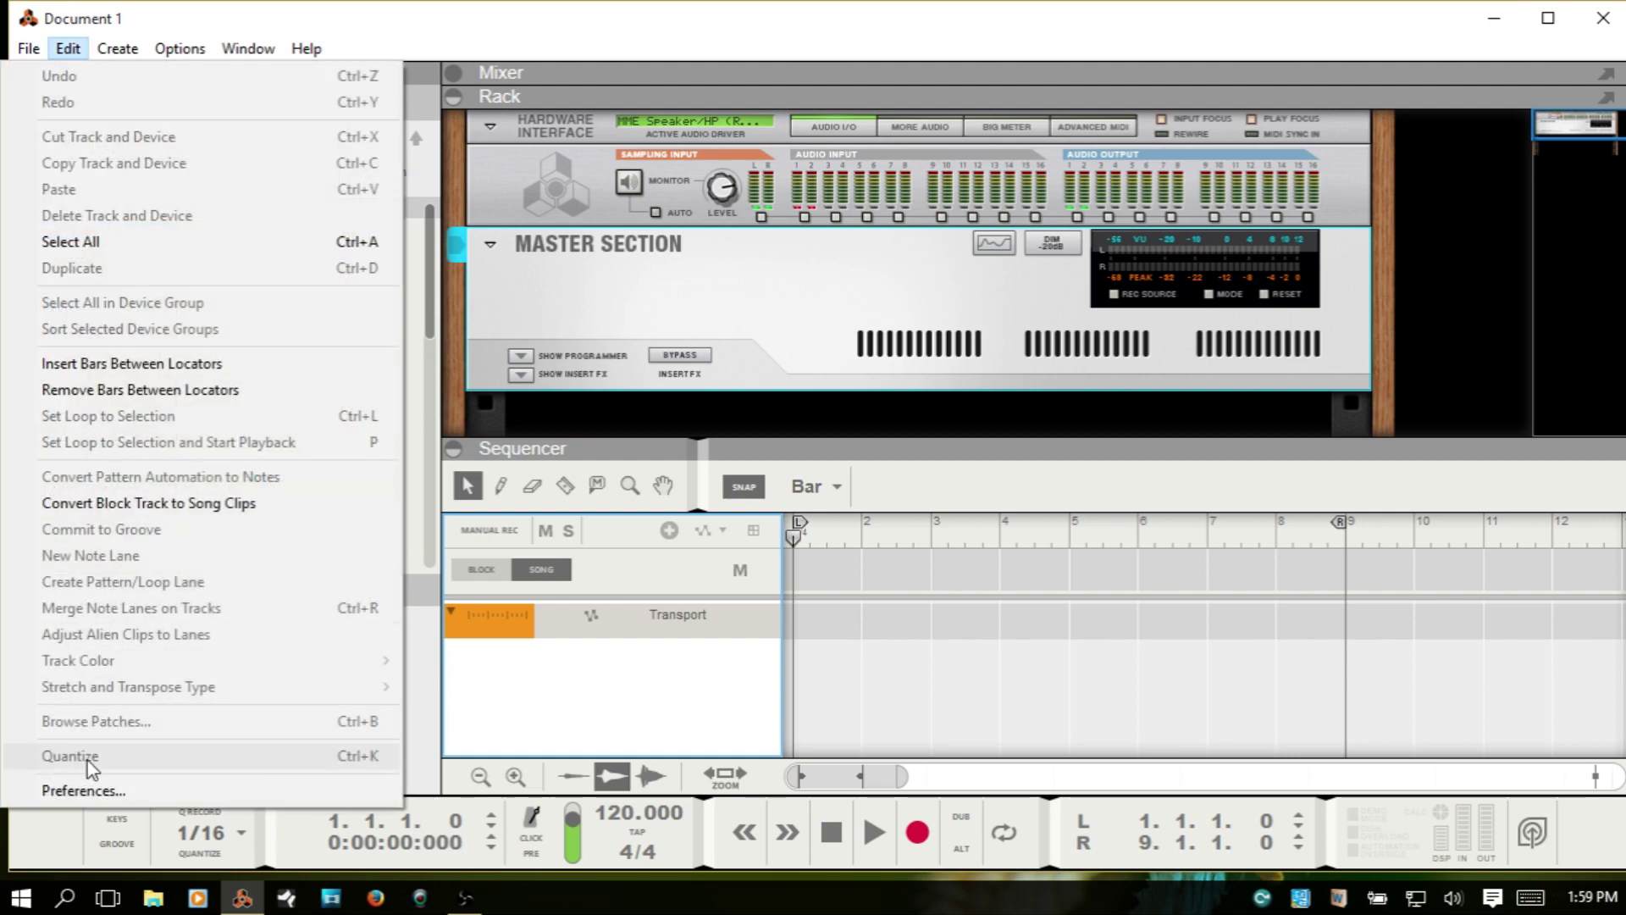
Delete the <Other> MIDI Control Keyboard from Reason's Control Surfaces preferences
{"action": "left_click", "coordinate": [83, 790]}
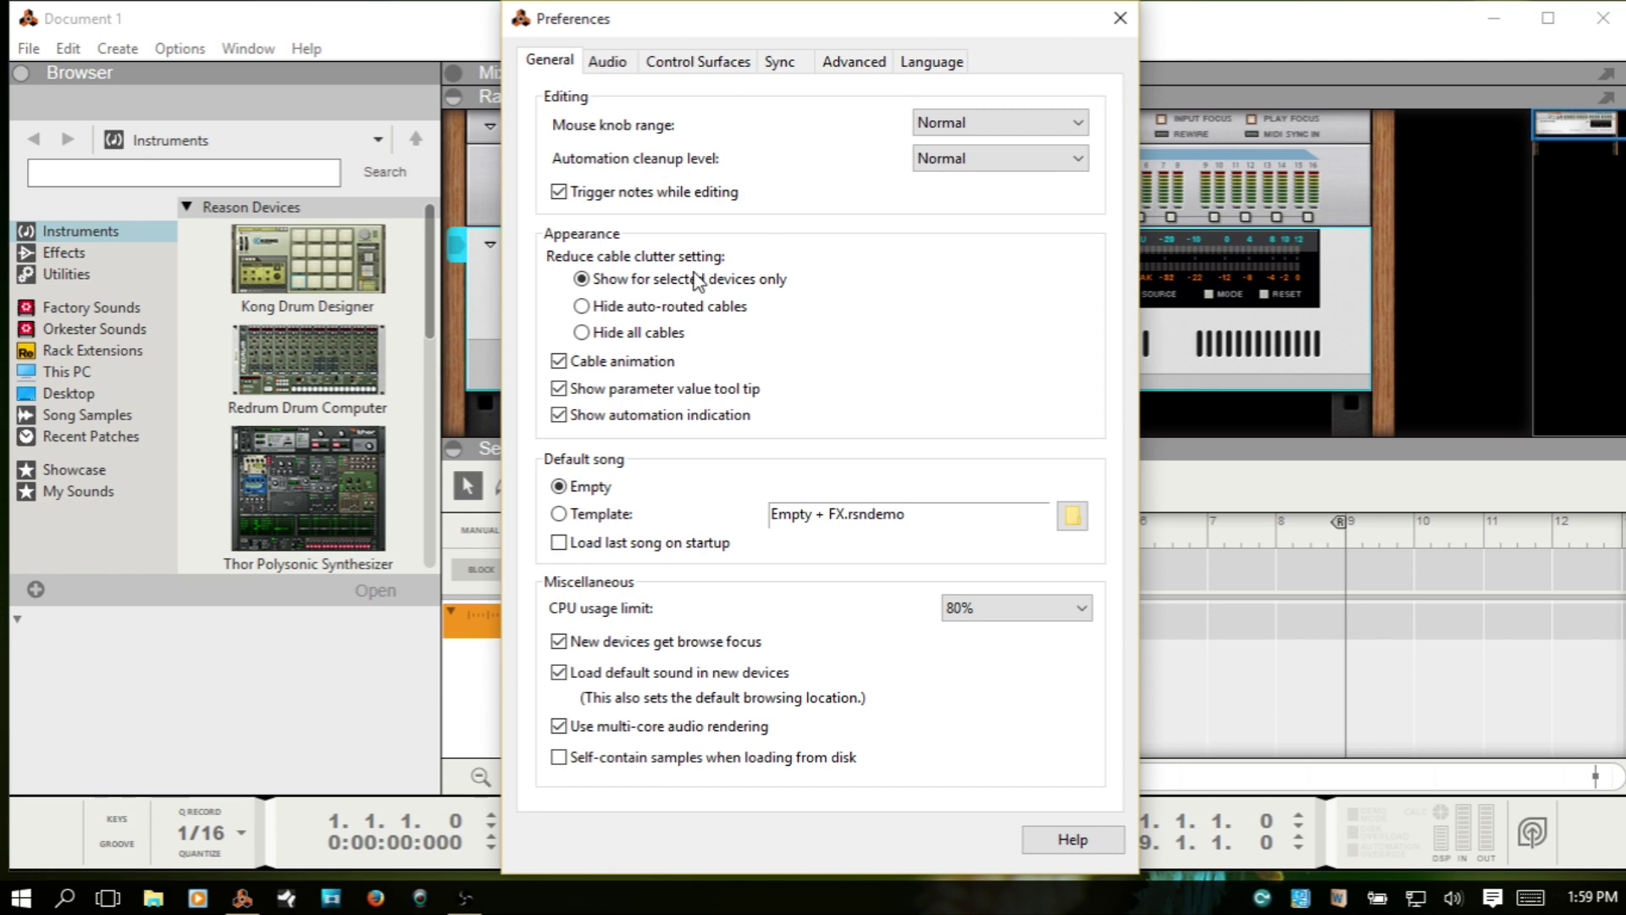
{"action": "left_click", "coordinate": [698, 68]}
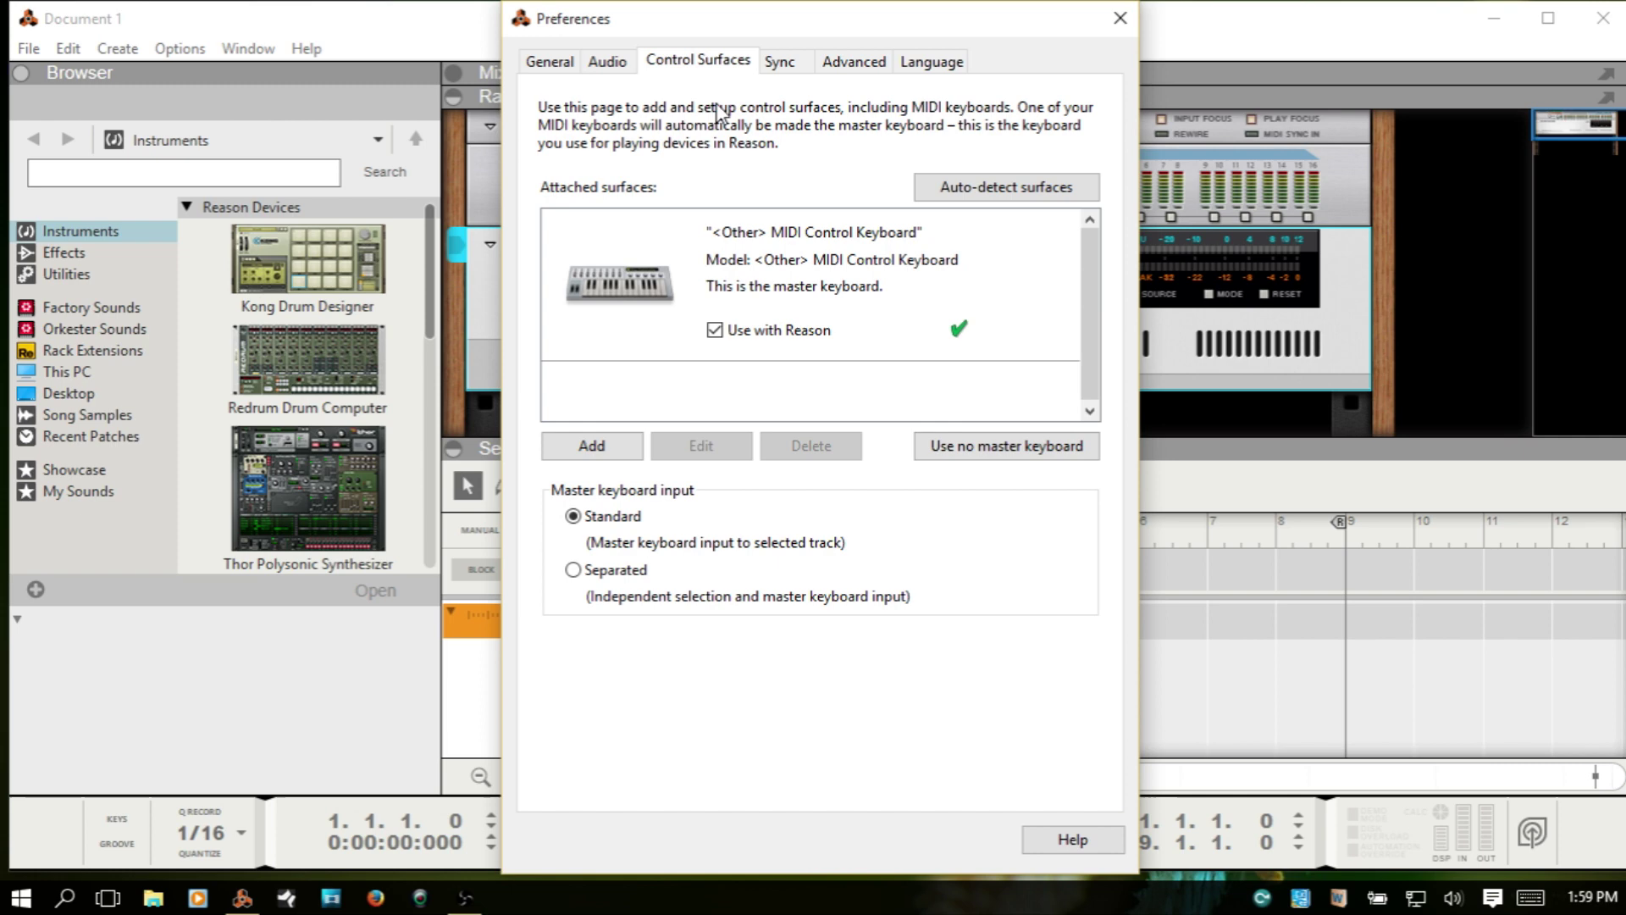
{"action": "left_click", "coordinate": [820, 289]}
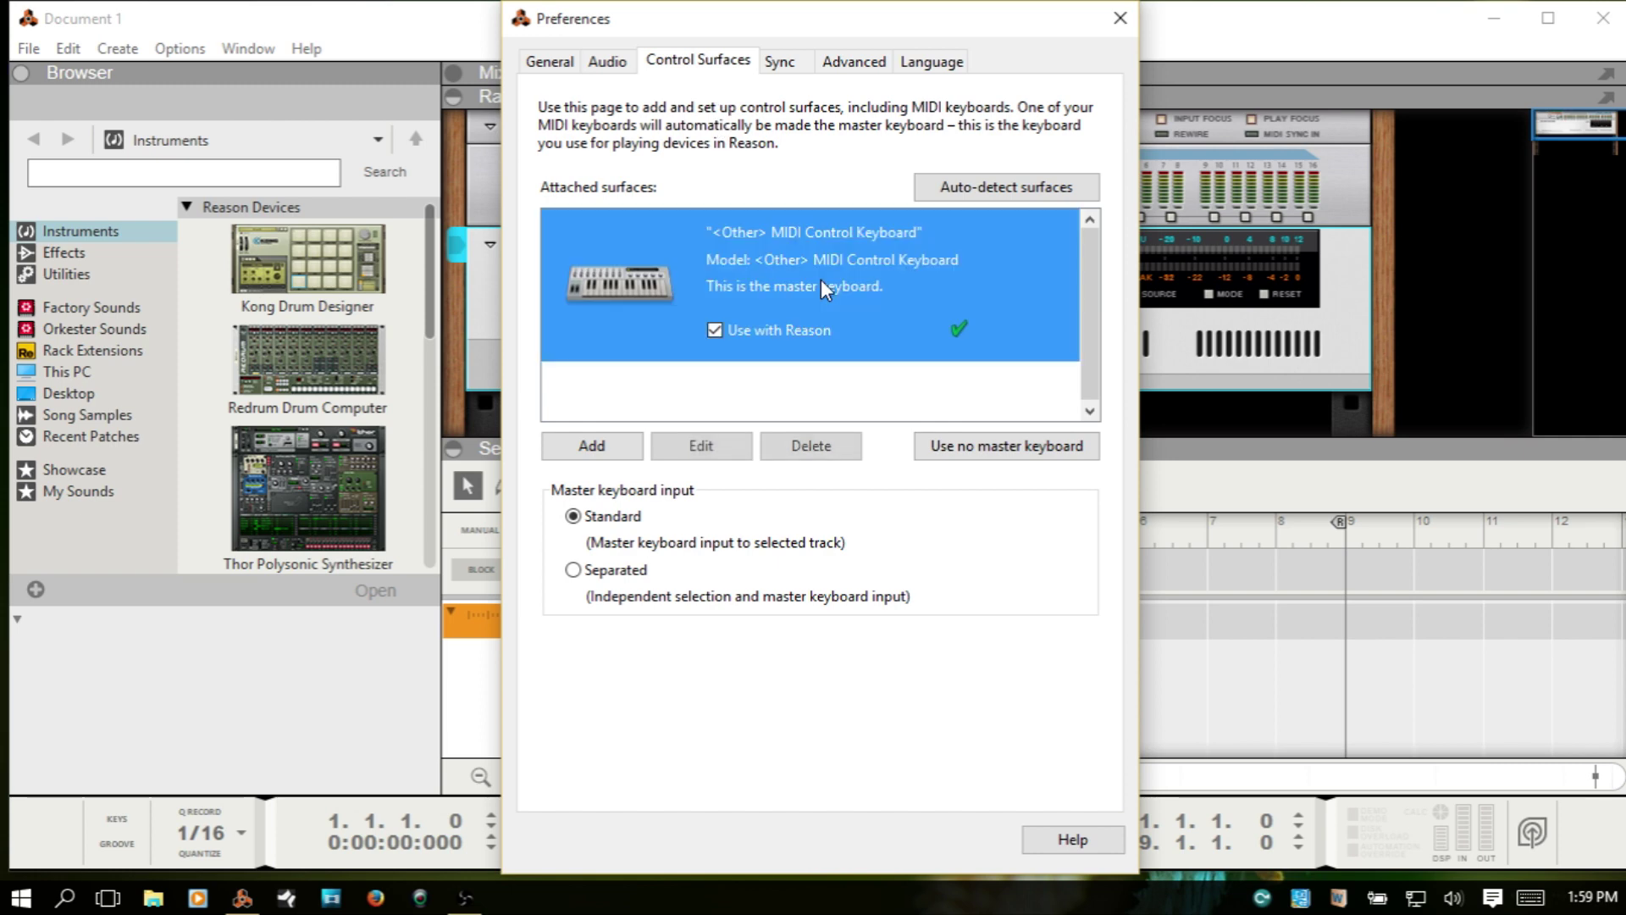
{"action": "left_click", "coordinate": [811, 453]}
{"action": "left_click", "coordinate": [771, 479]}
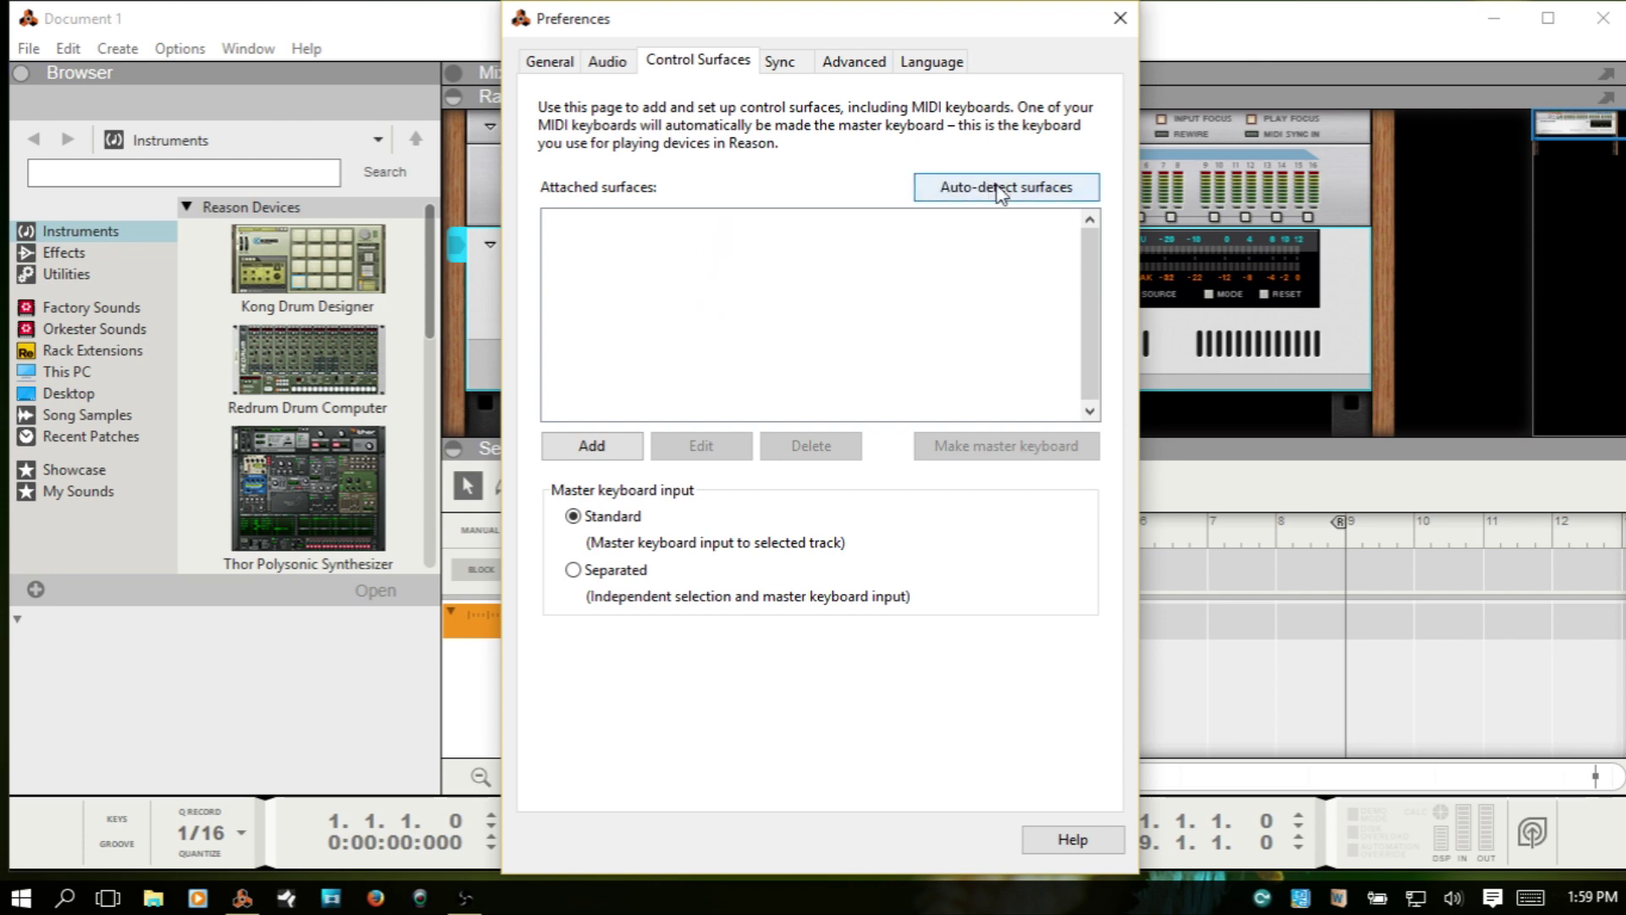
Auto-detect the Nektar Impact LX25 and LX25 Mixer Mode surfaces and verify both are enabled
{"action": "left_click", "coordinate": [1018, 192]}
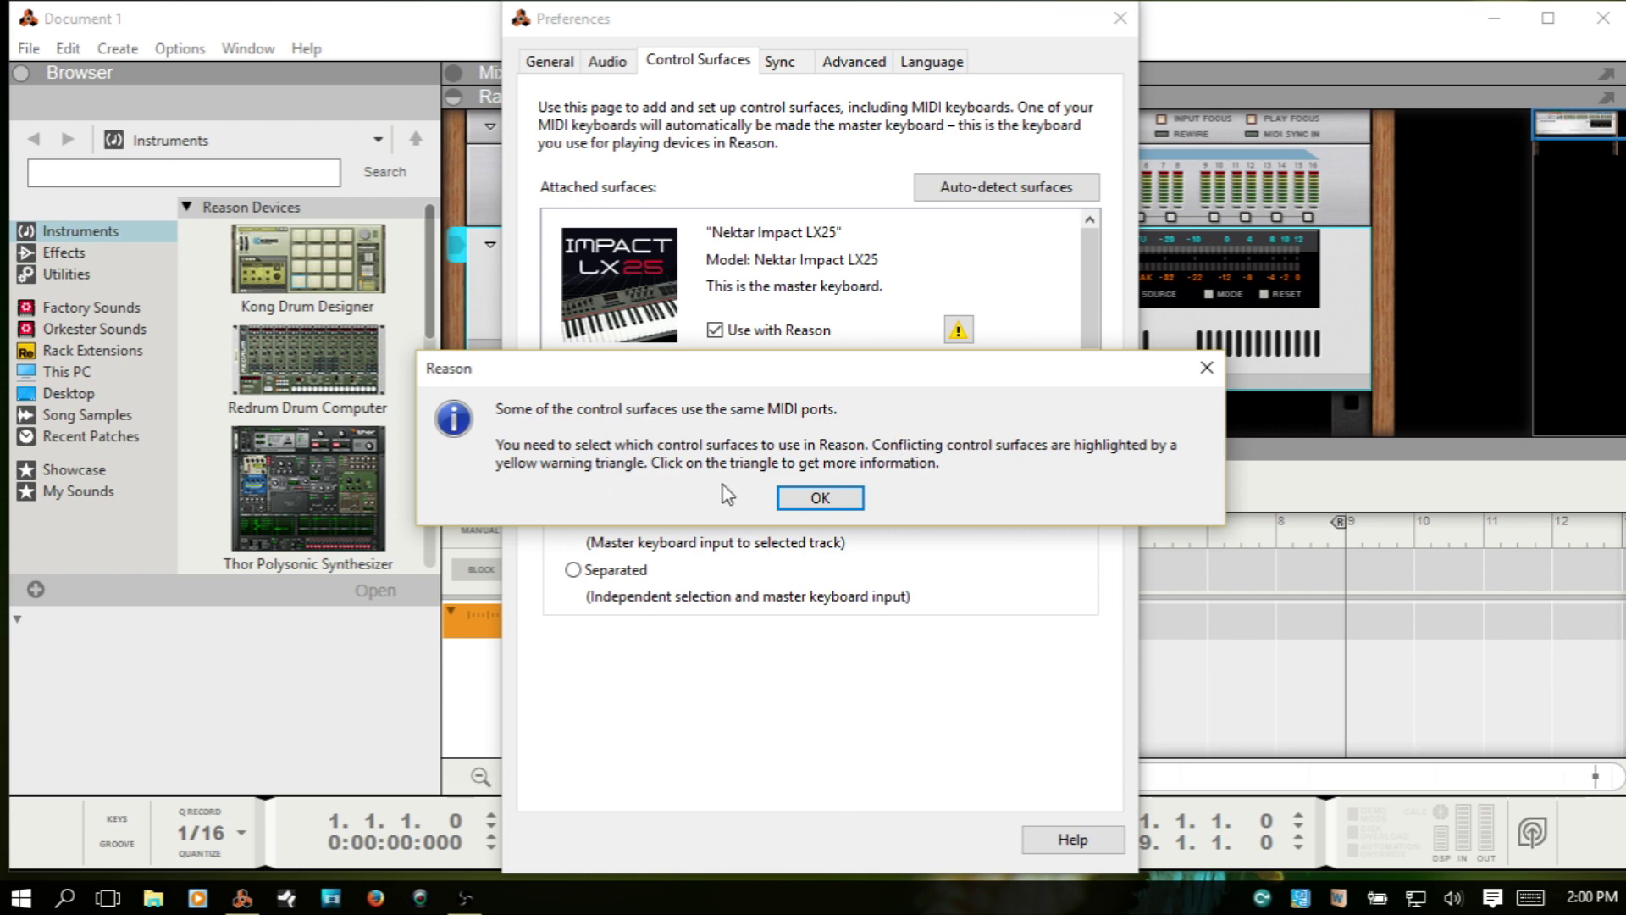
{"action": "left_click", "coordinate": [829, 500]}
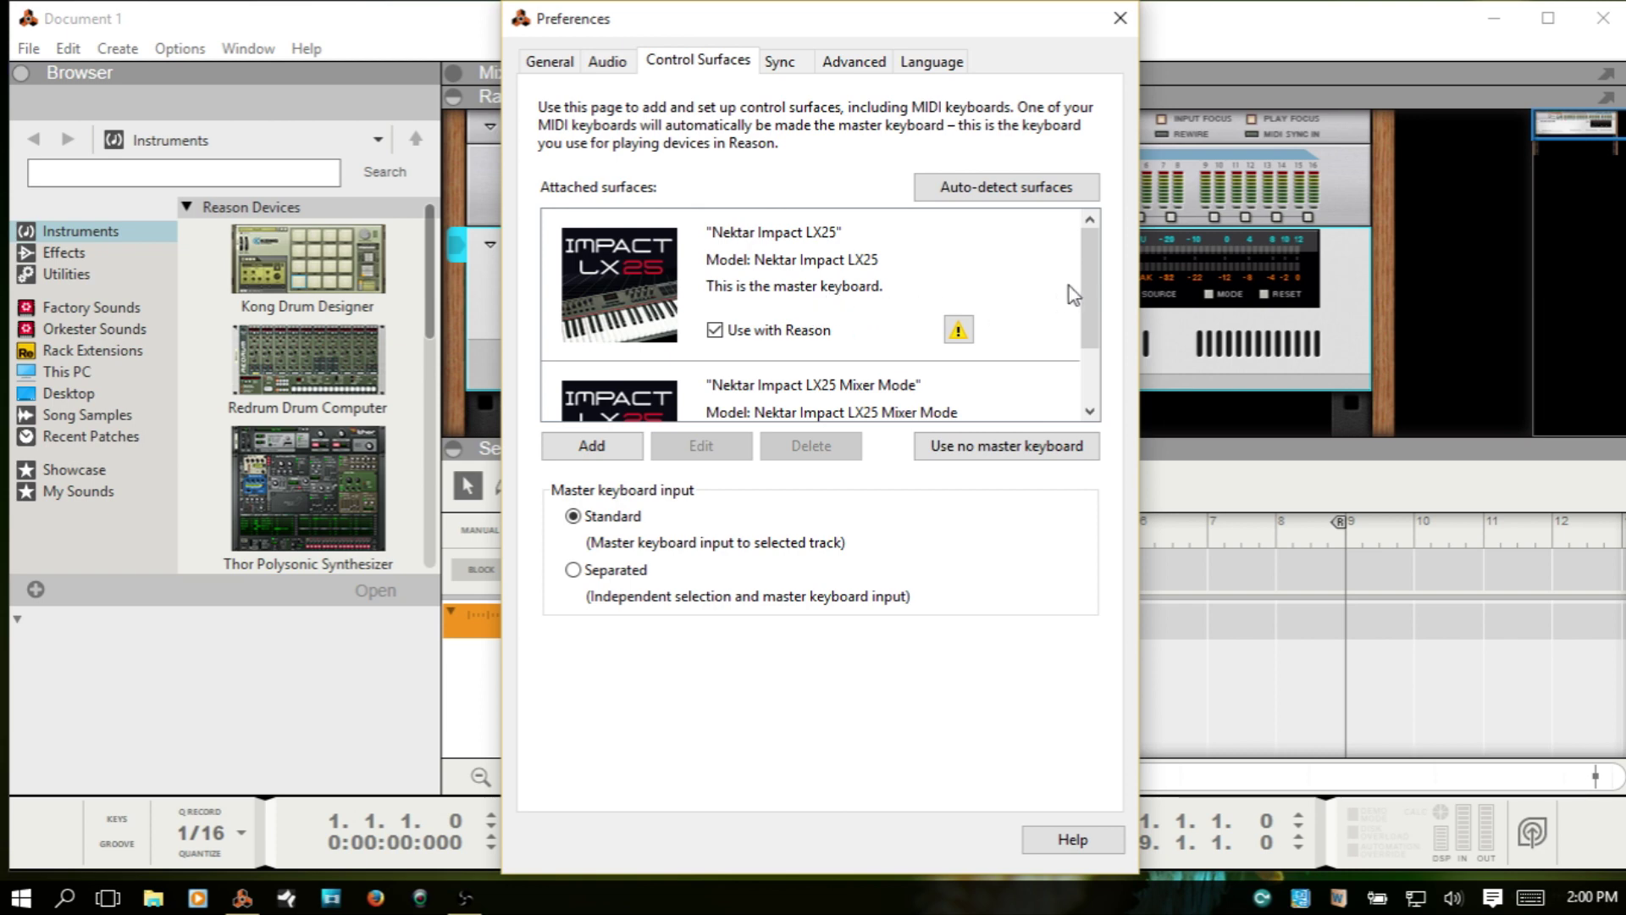
{"action": "left_click_drag", "start_coordinate": [1099, 282], "coordinate": [1097, 310]}
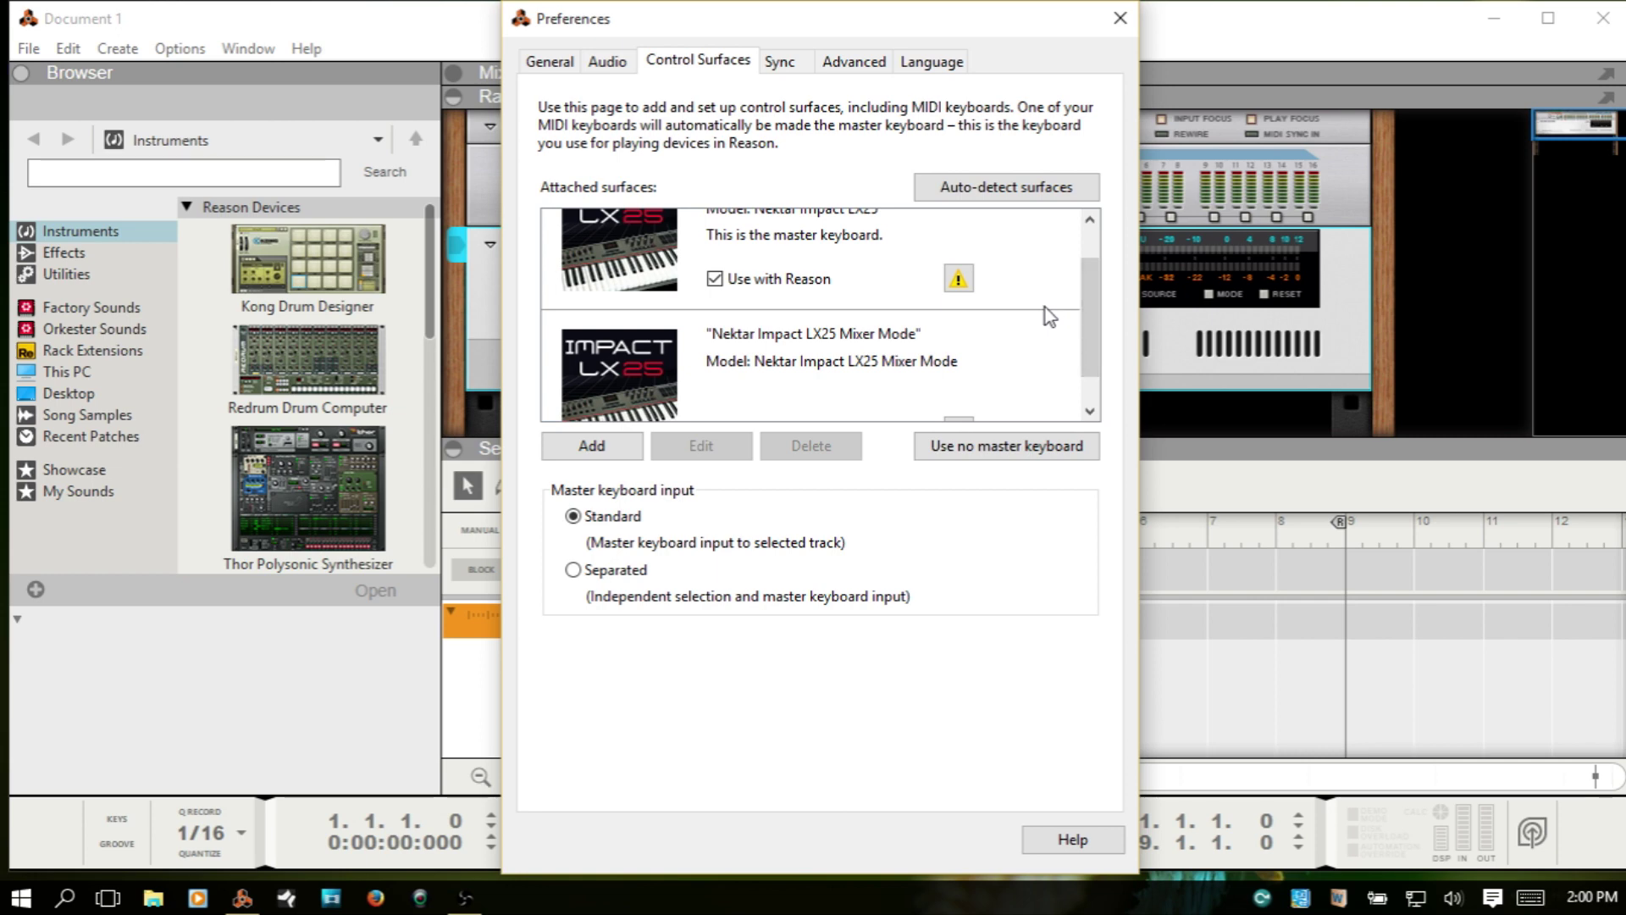
{"action": "left_click_drag", "start_coordinate": [1093, 310], "coordinate": [1090, 277]}
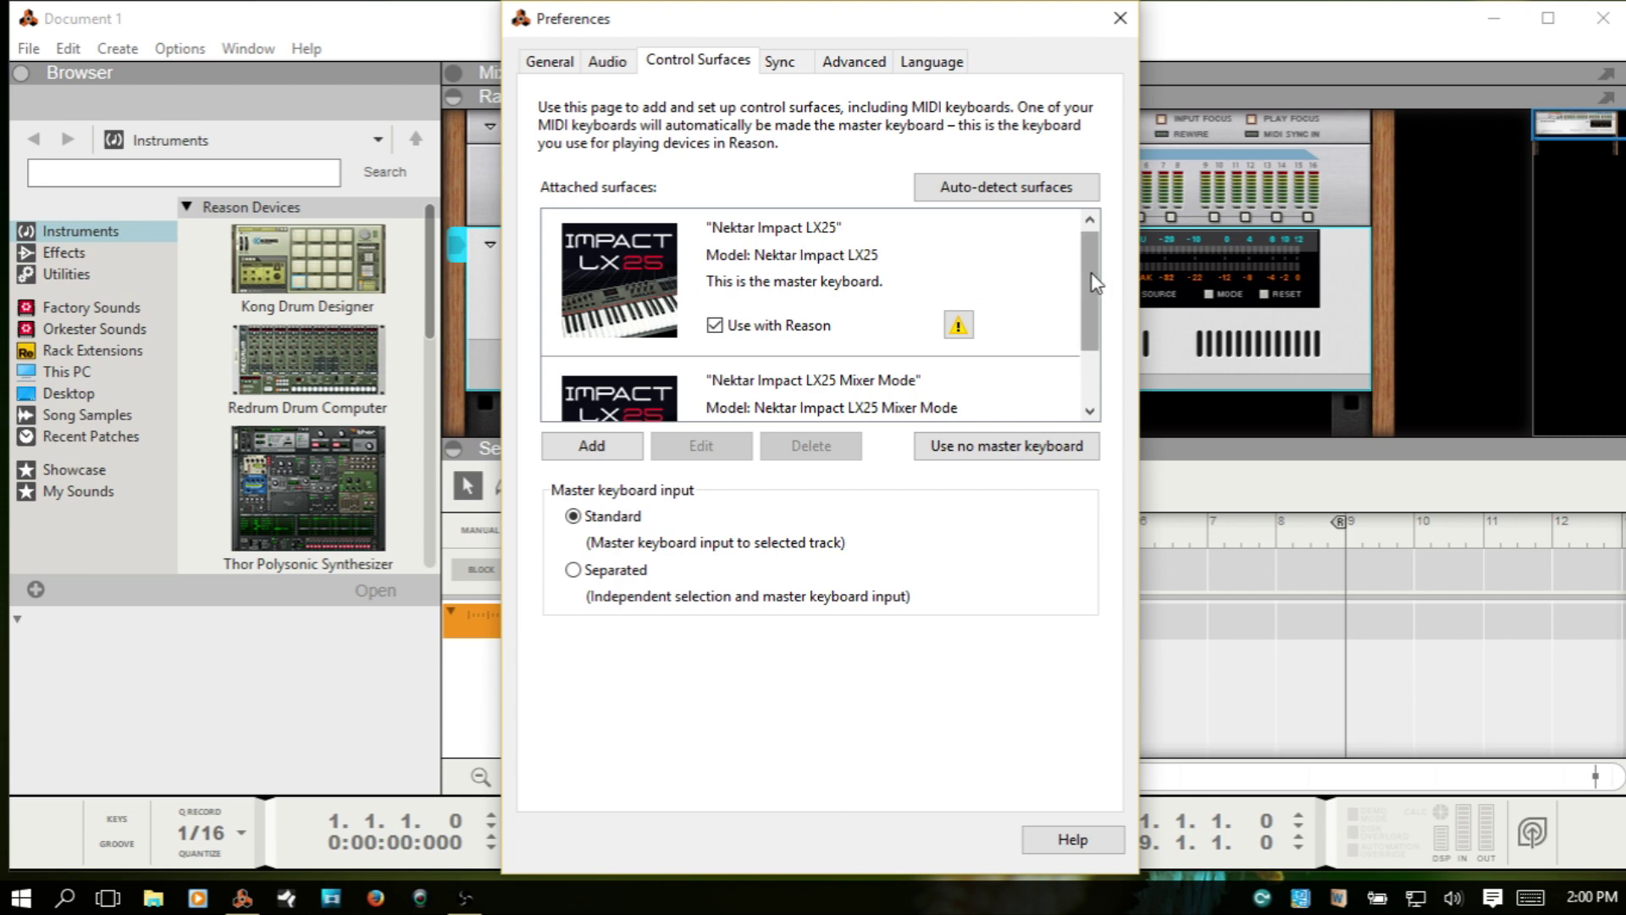
{"action": "left_click_drag", "start_coordinate": [1092, 279], "coordinate": [1099, 331]}
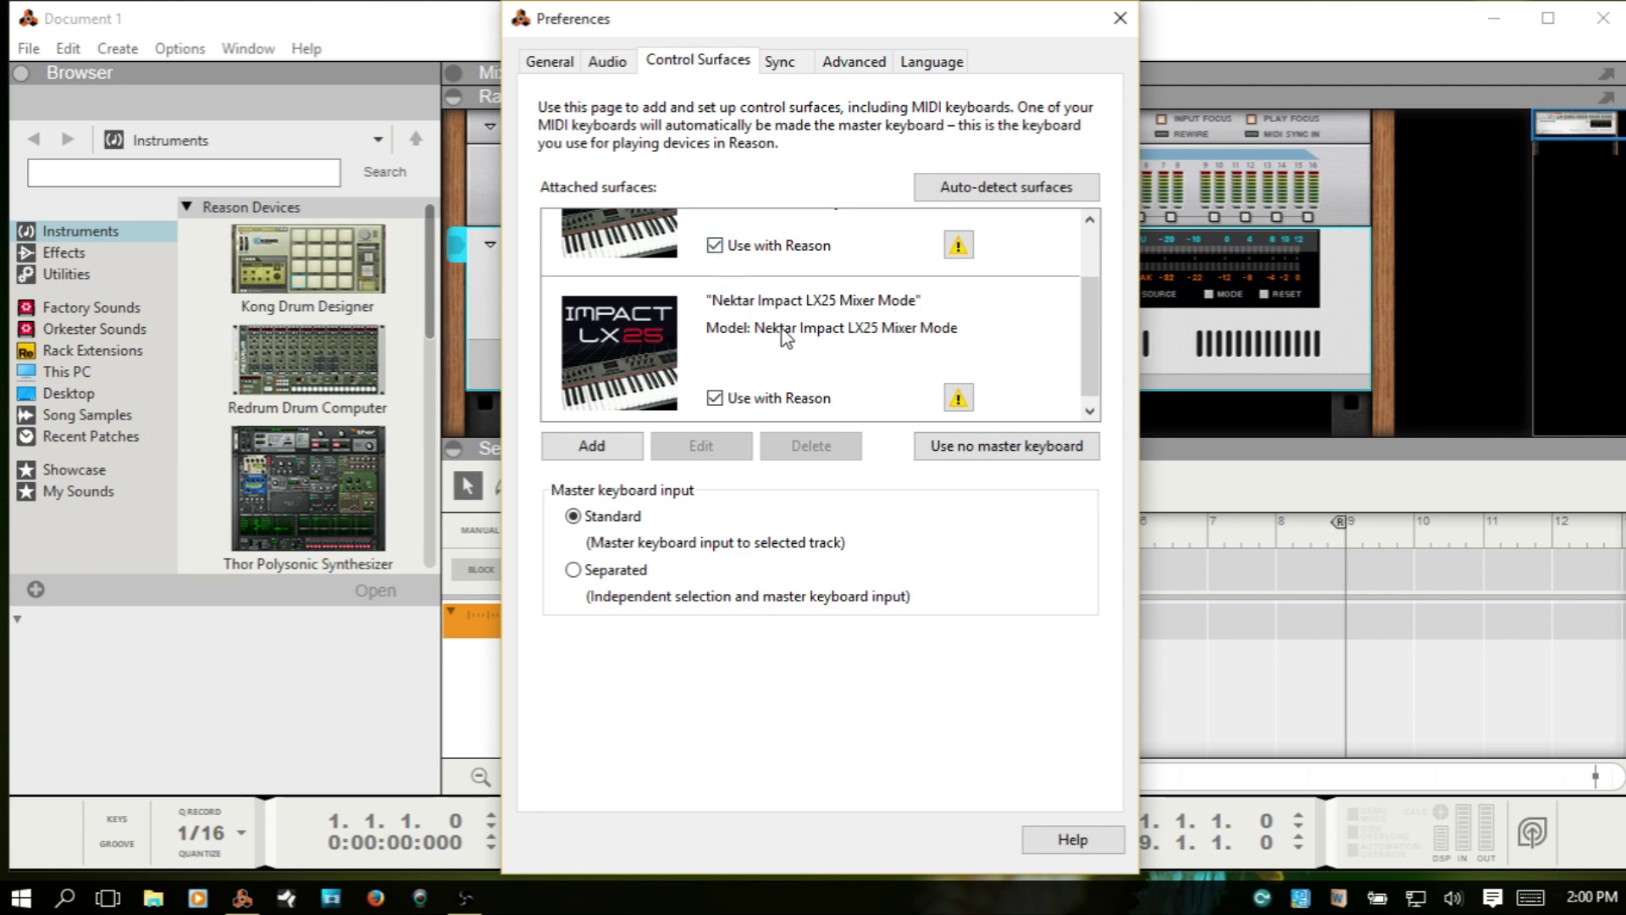
{"action": "scroll", "coordinate": [786, 337], "scroll_direction": "up", "scroll_amount": 1}
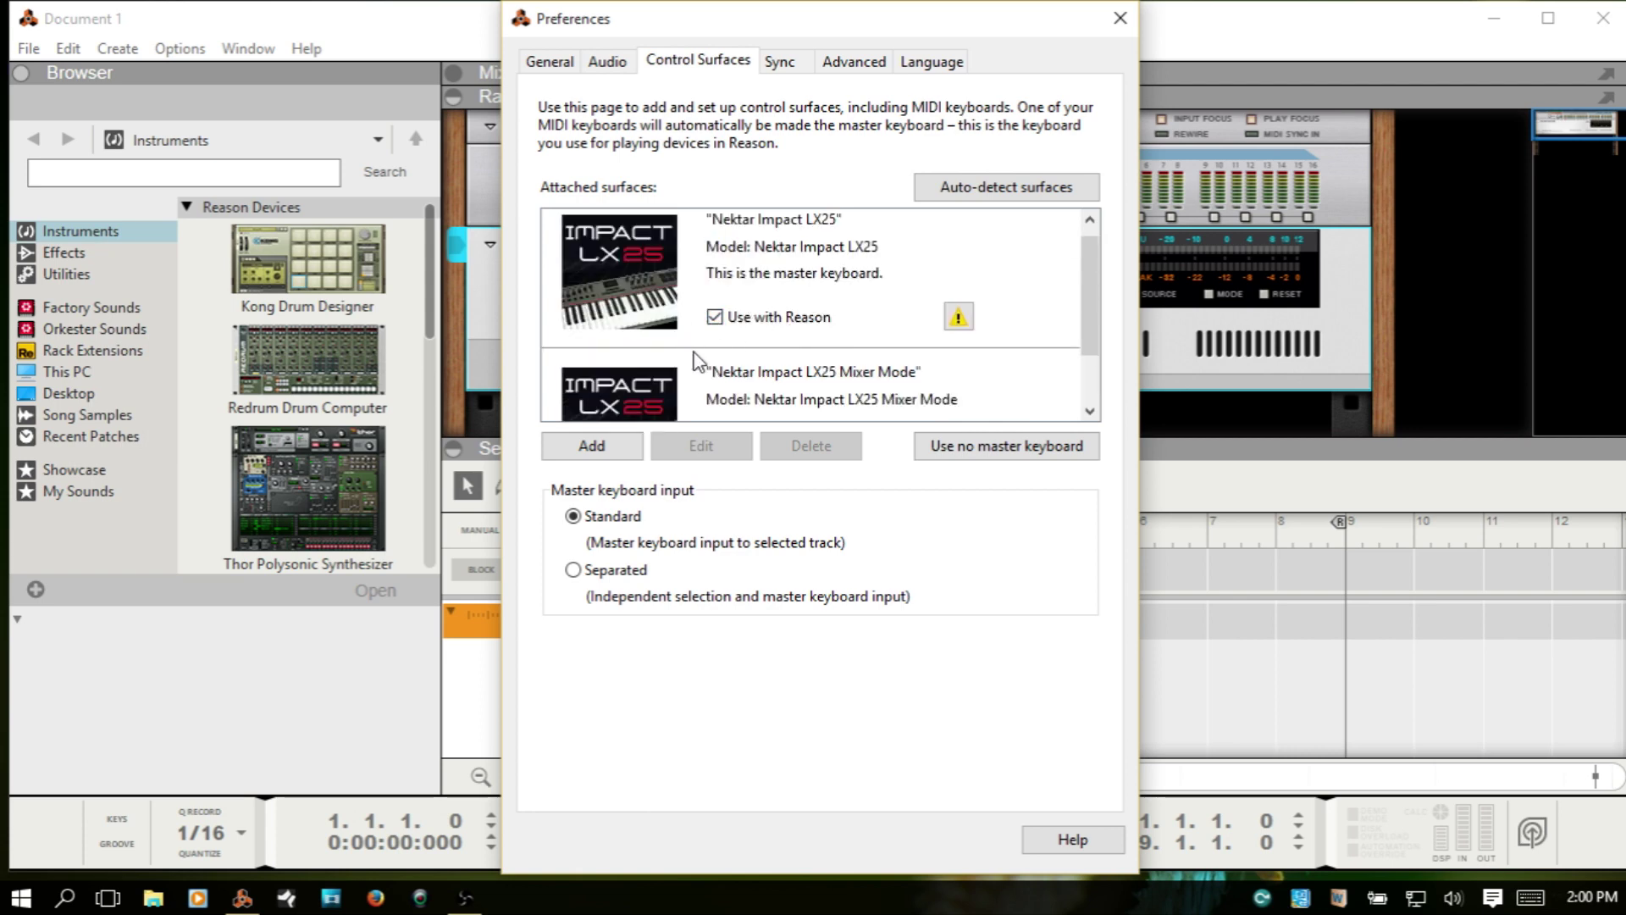
{"action": "scroll", "coordinate": [733, 332], "scroll_direction": "down", "scroll_amount": 1}
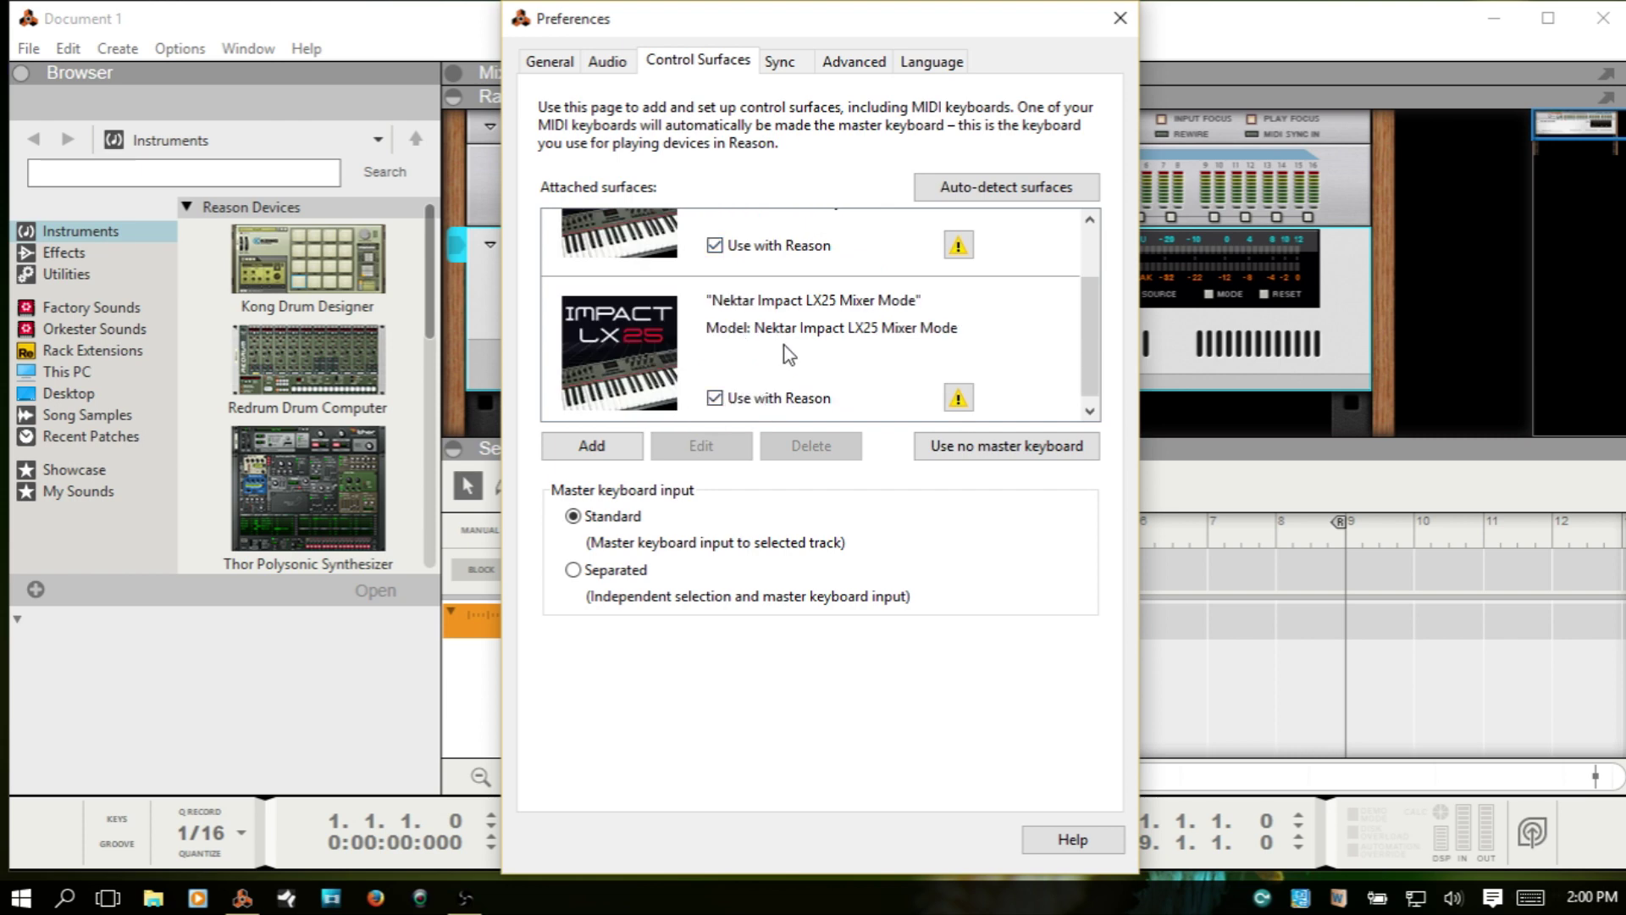
Close Preferences and lock the Nektar Impact LX25 Mixer Mode surface to the Master Section
{"action": "left_click", "coordinate": [1119, 19]}
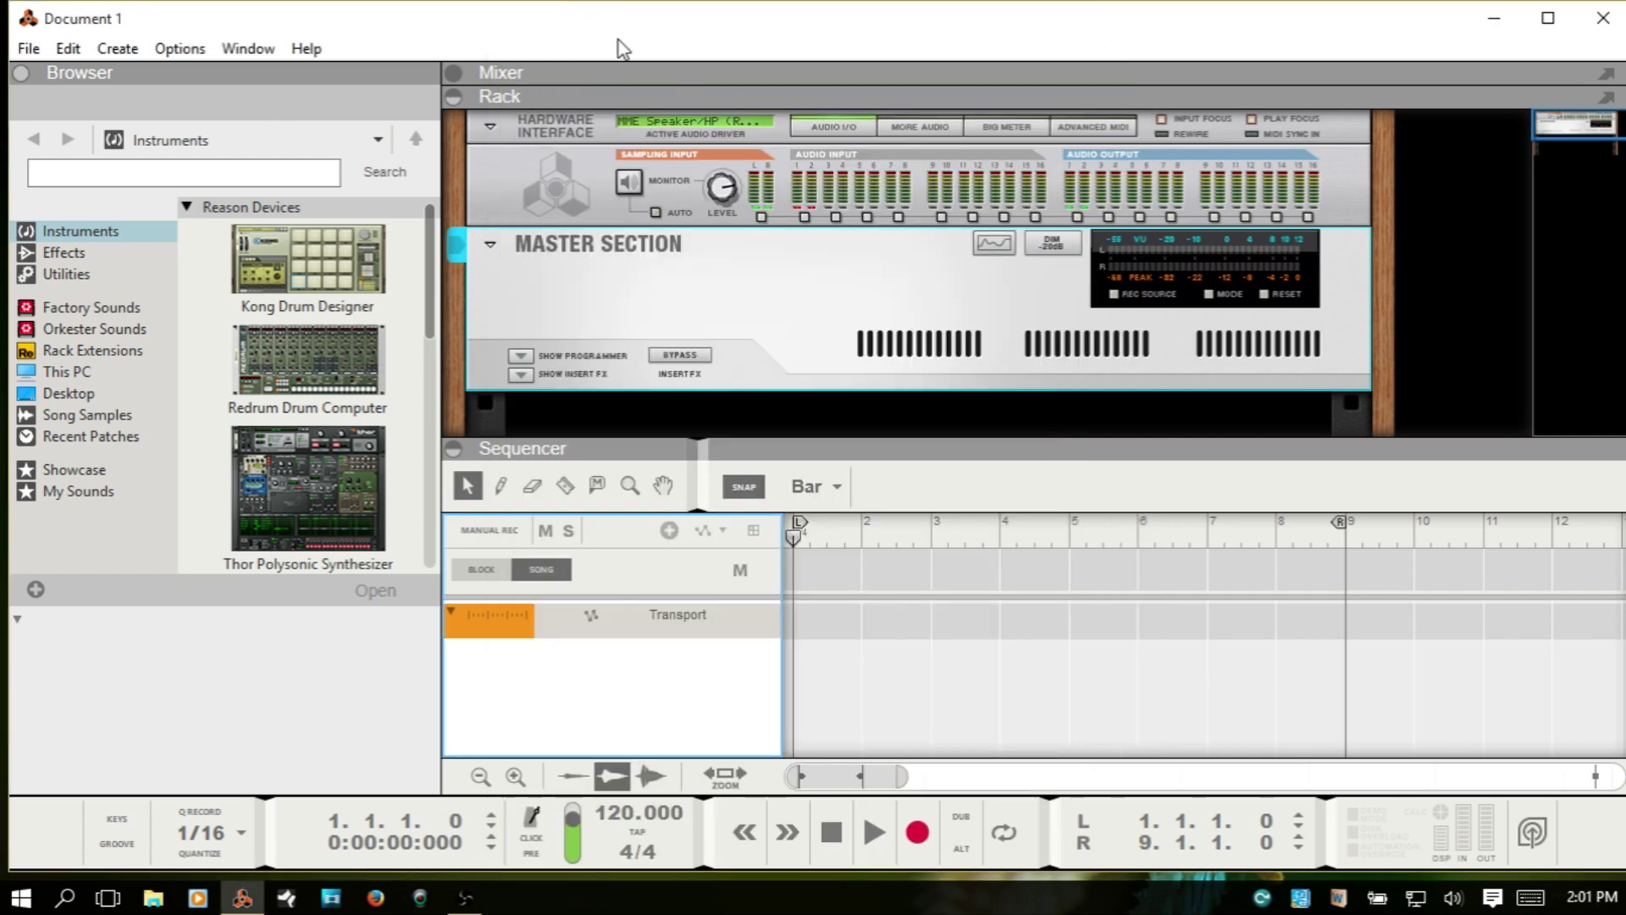
{"action": "left_click", "coordinate": [180, 50]}
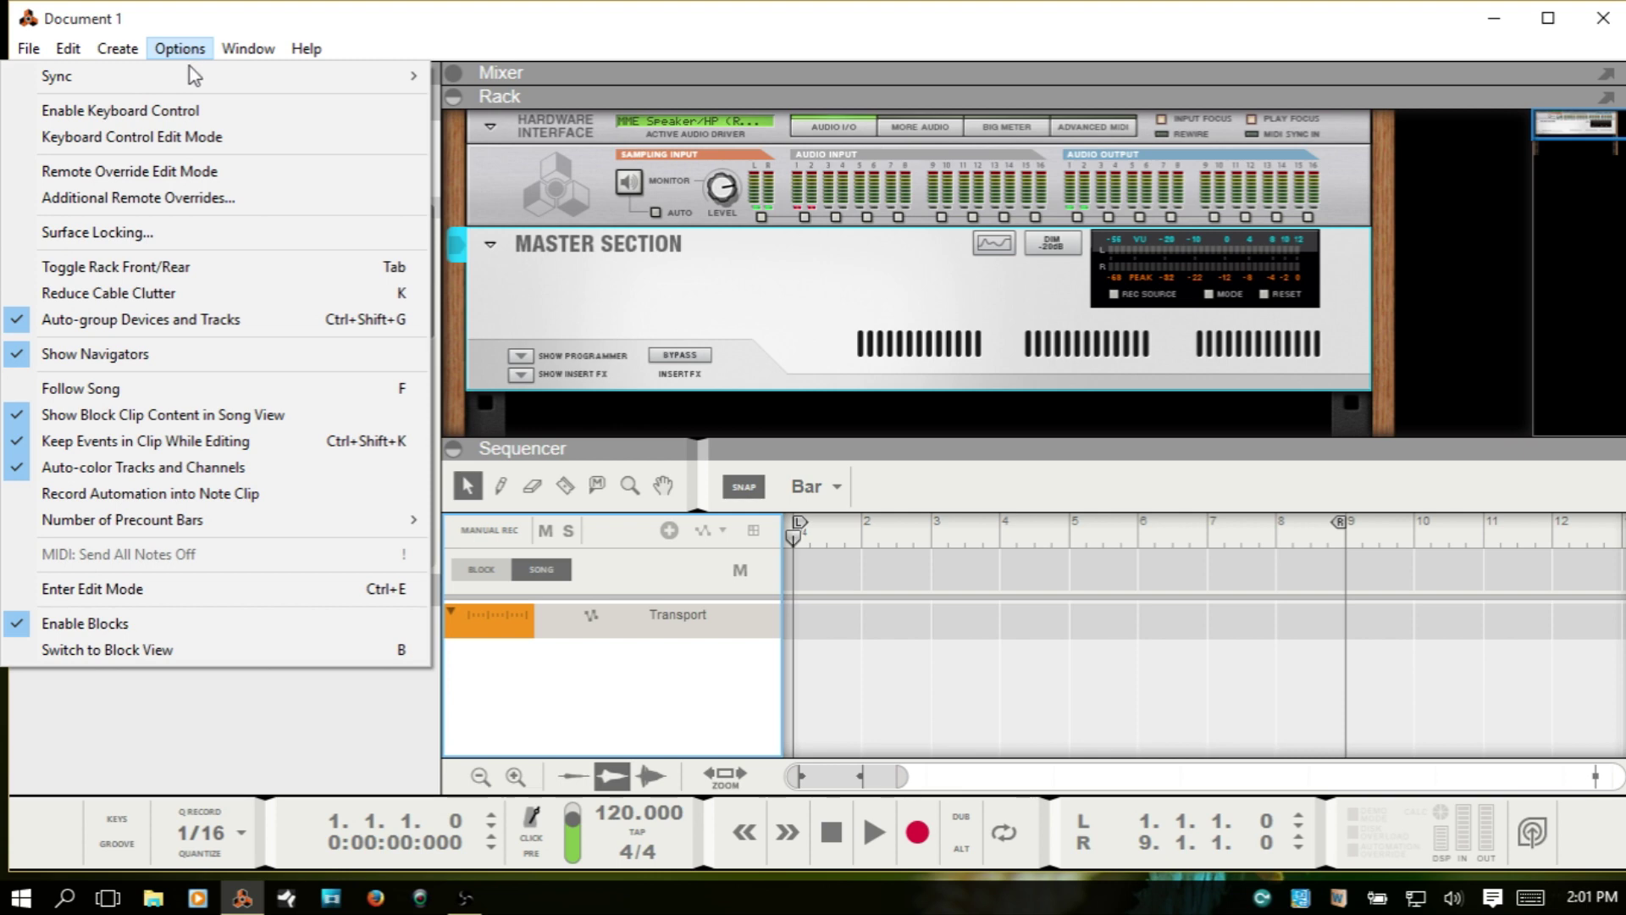
{"action": "left_click", "coordinate": [167, 241]}
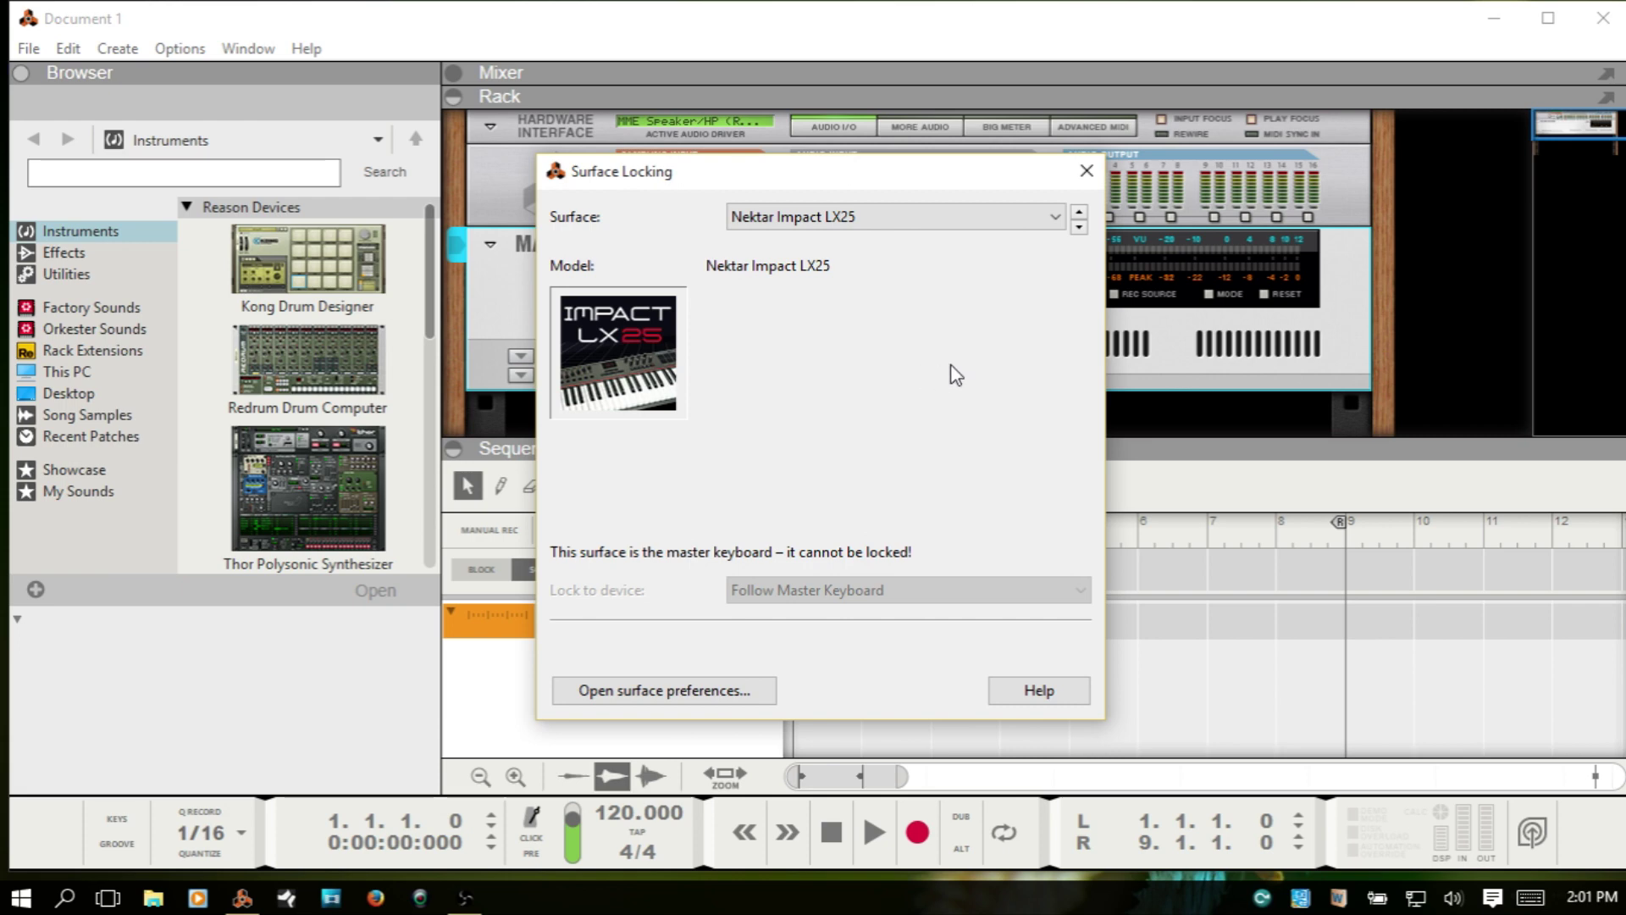
{"action": "left_click", "coordinate": [1055, 219]}
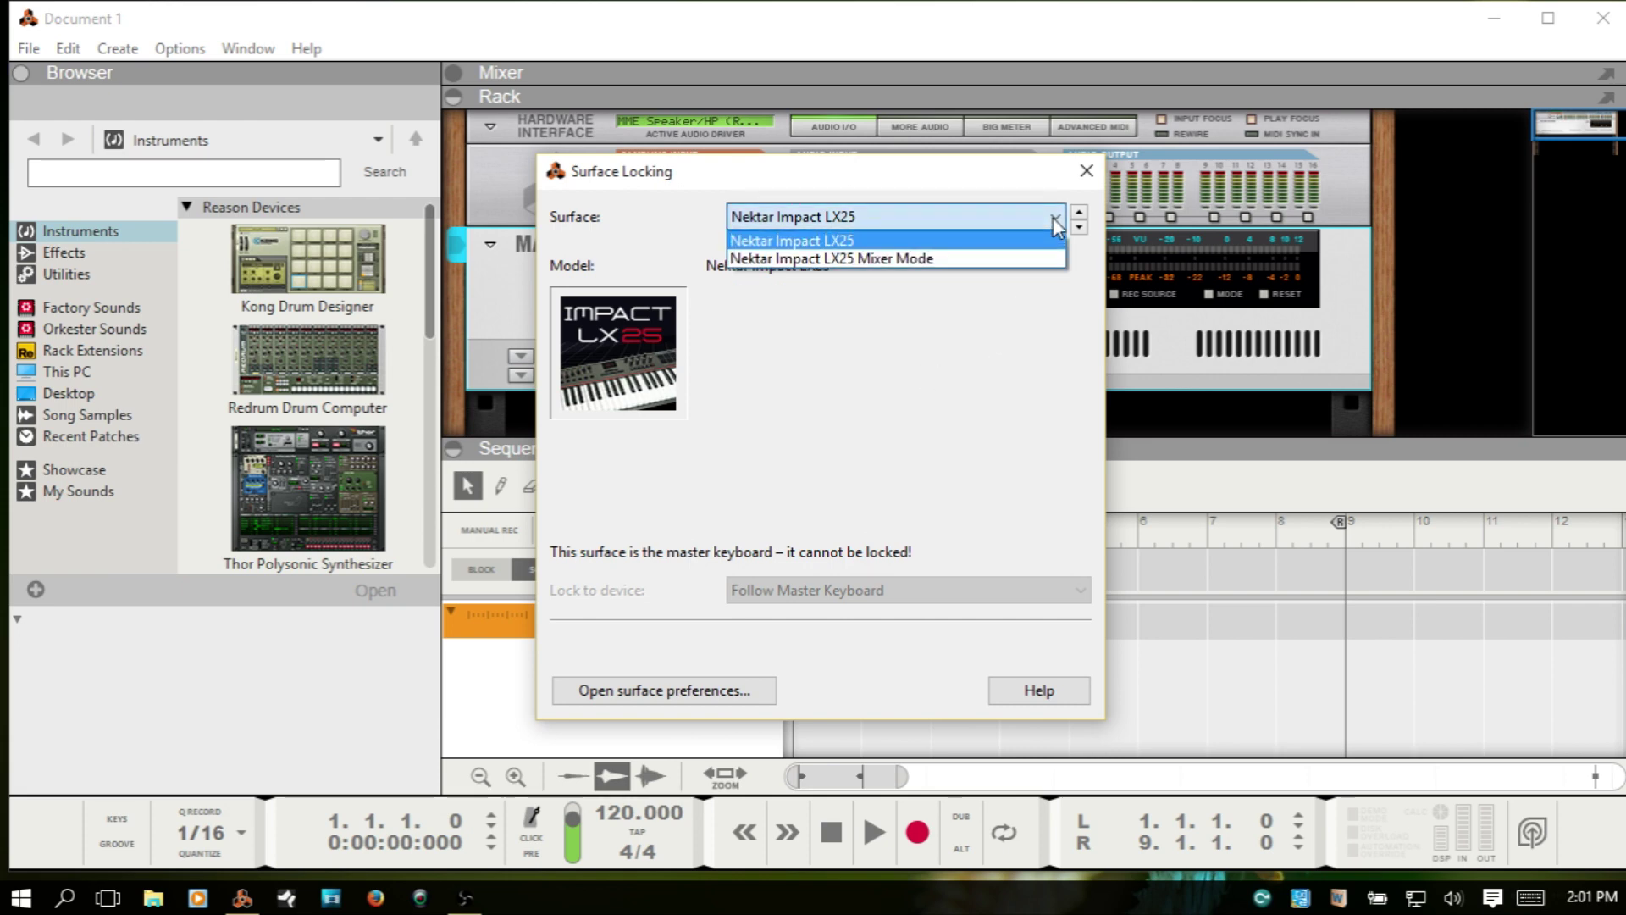
{"action": "left_click", "coordinate": [900, 269]}
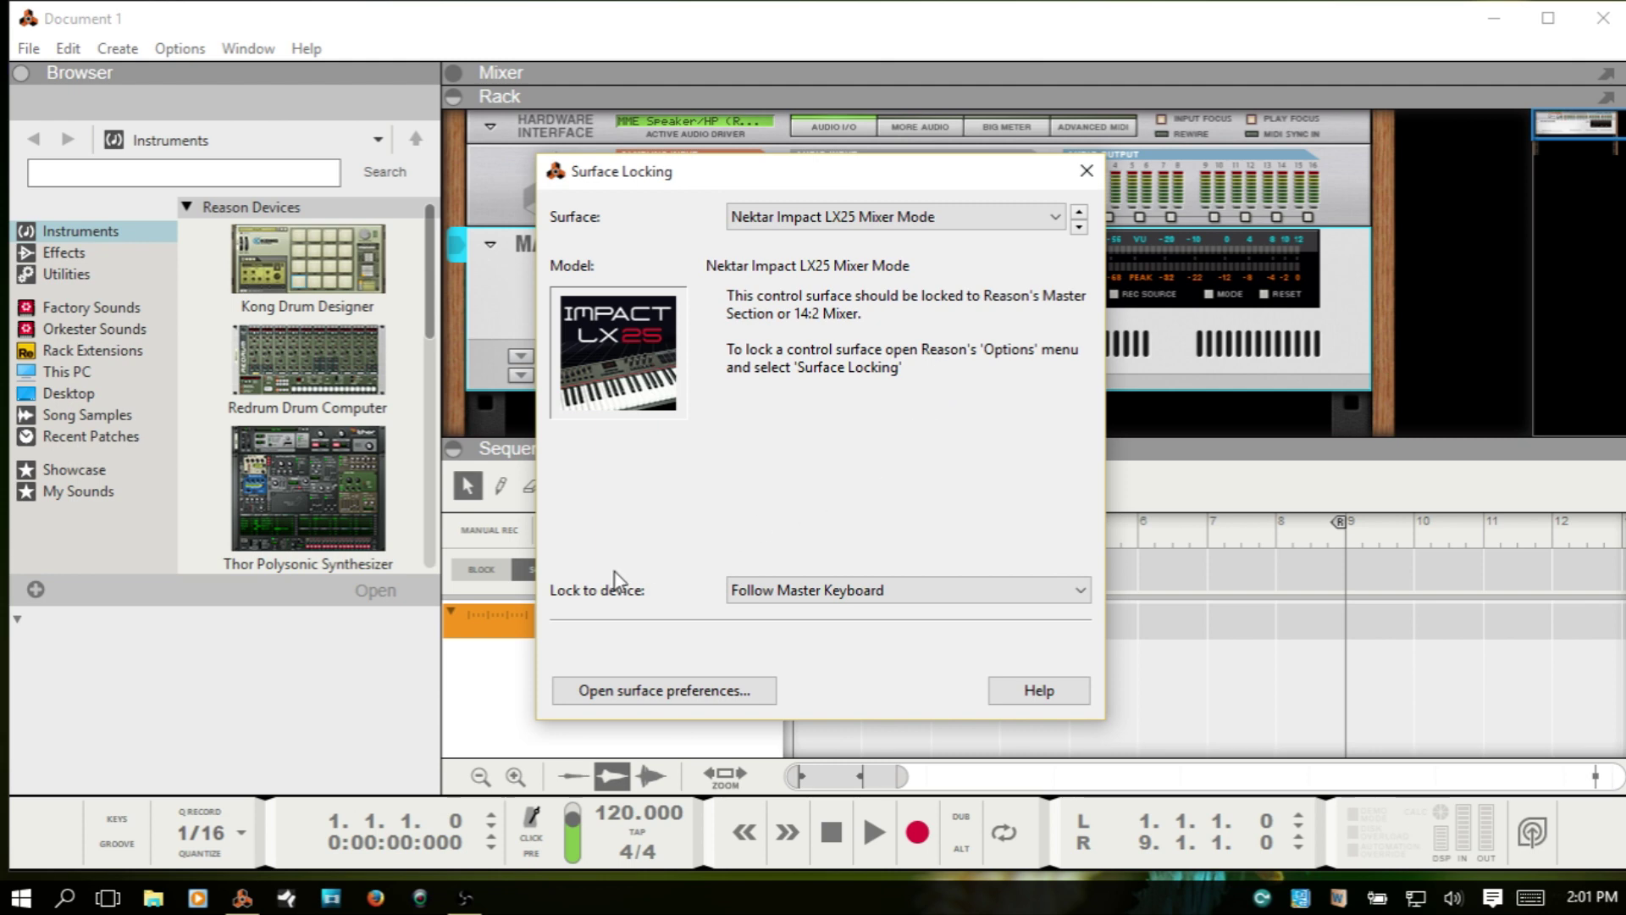
{"action": "left_click", "coordinate": [1082, 591]}
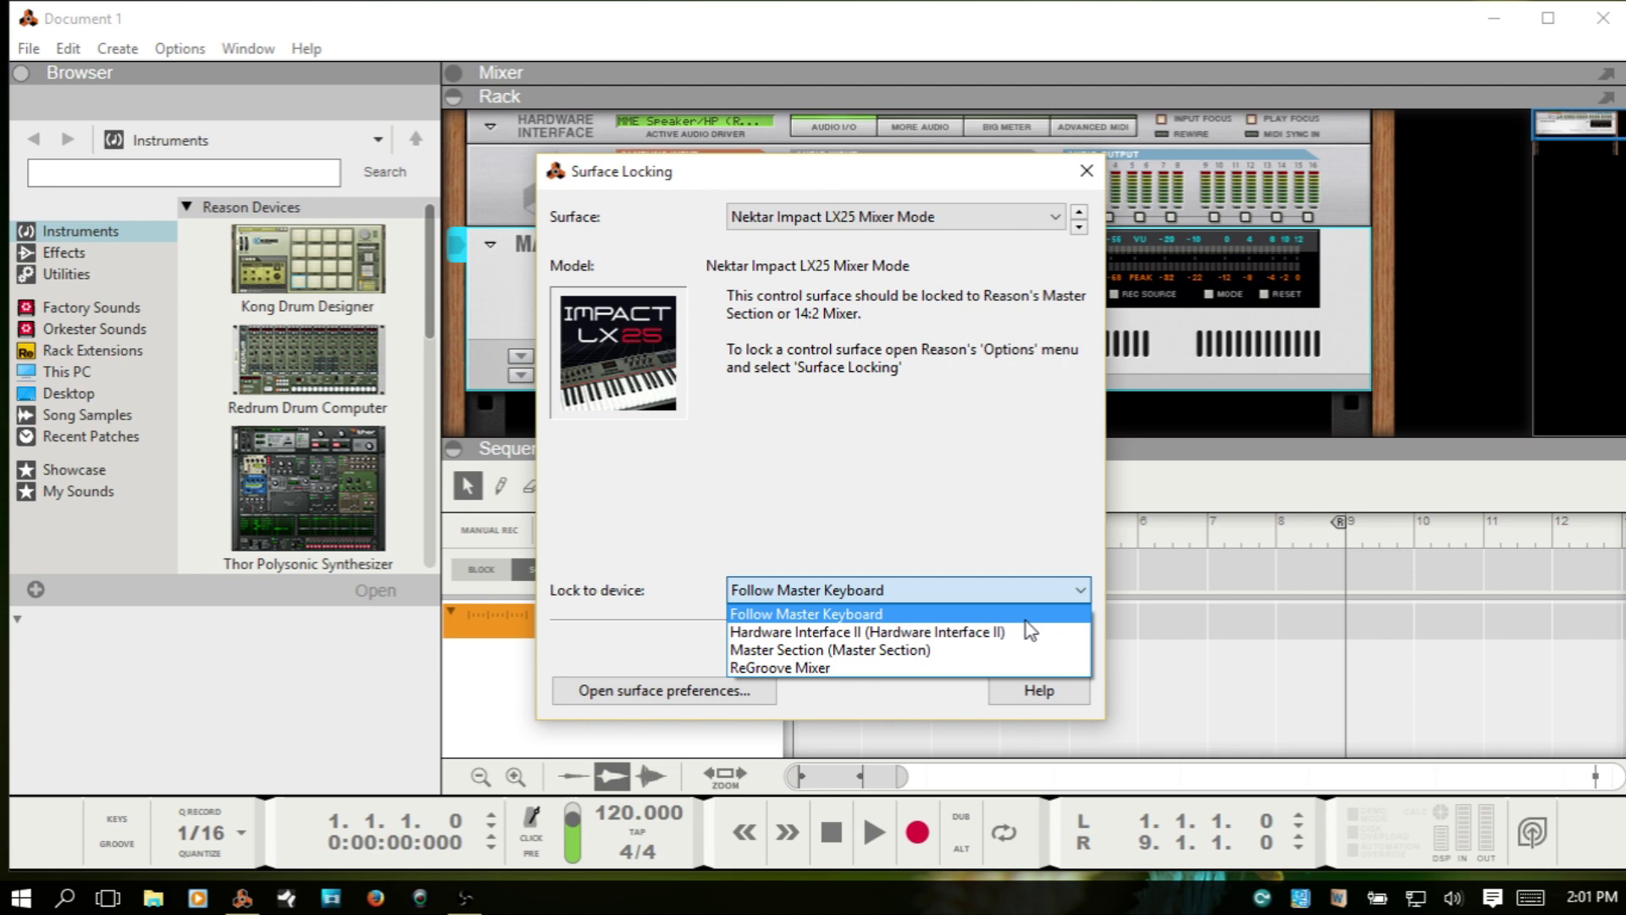
{"action": "left_click", "coordinate": [886, 650]}
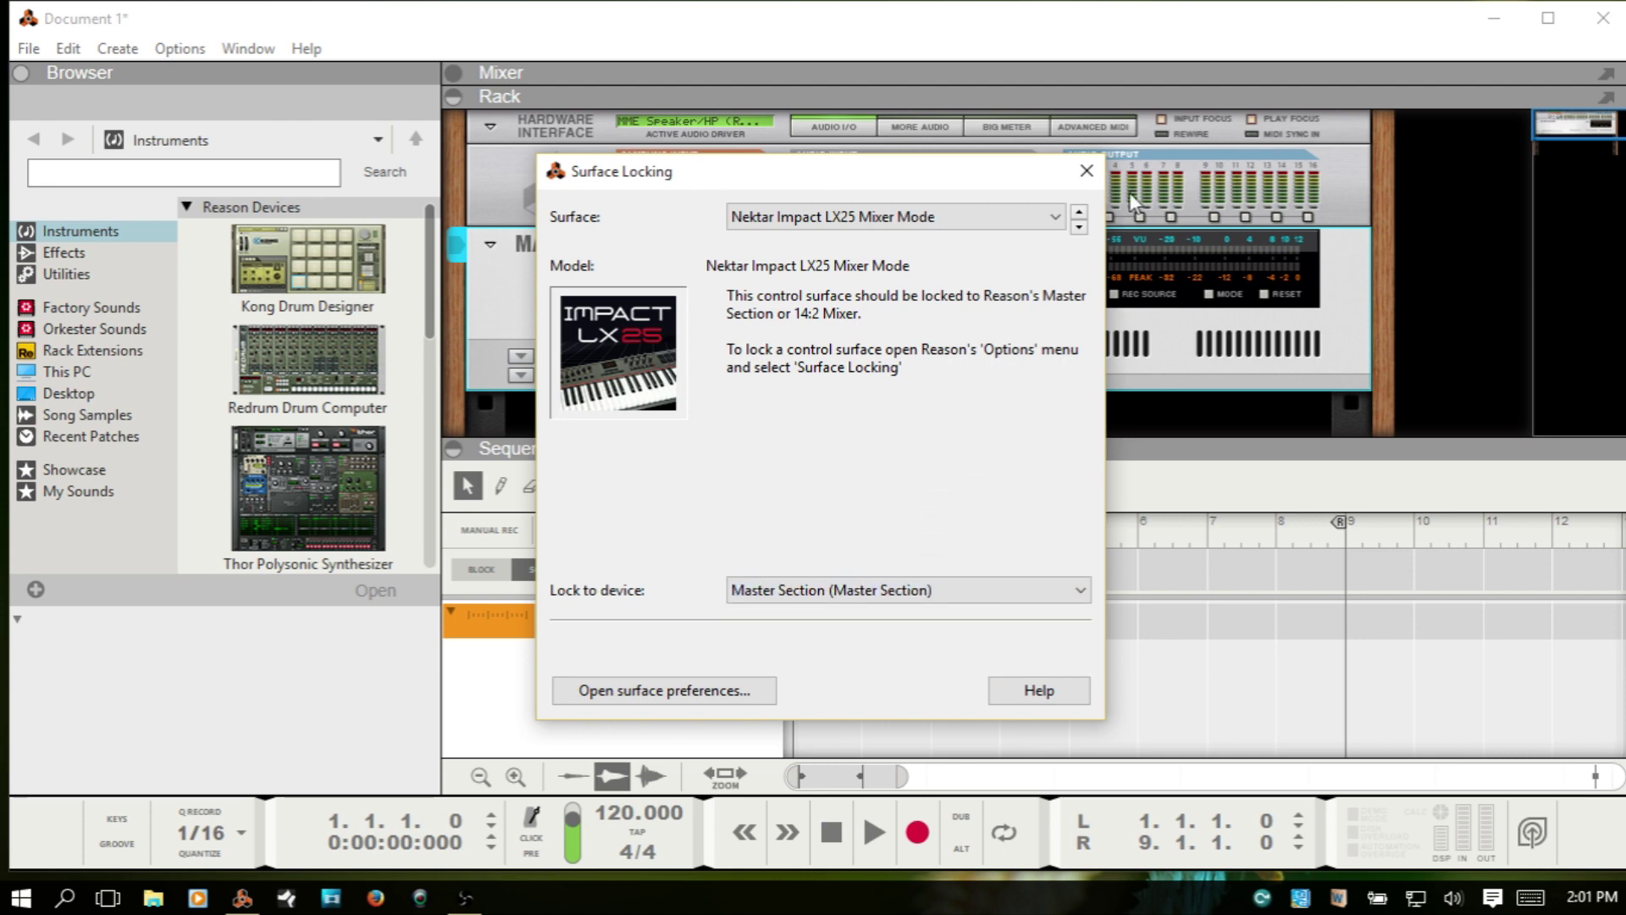
{"action": "left_click", "coordinate": [1087, 174]}
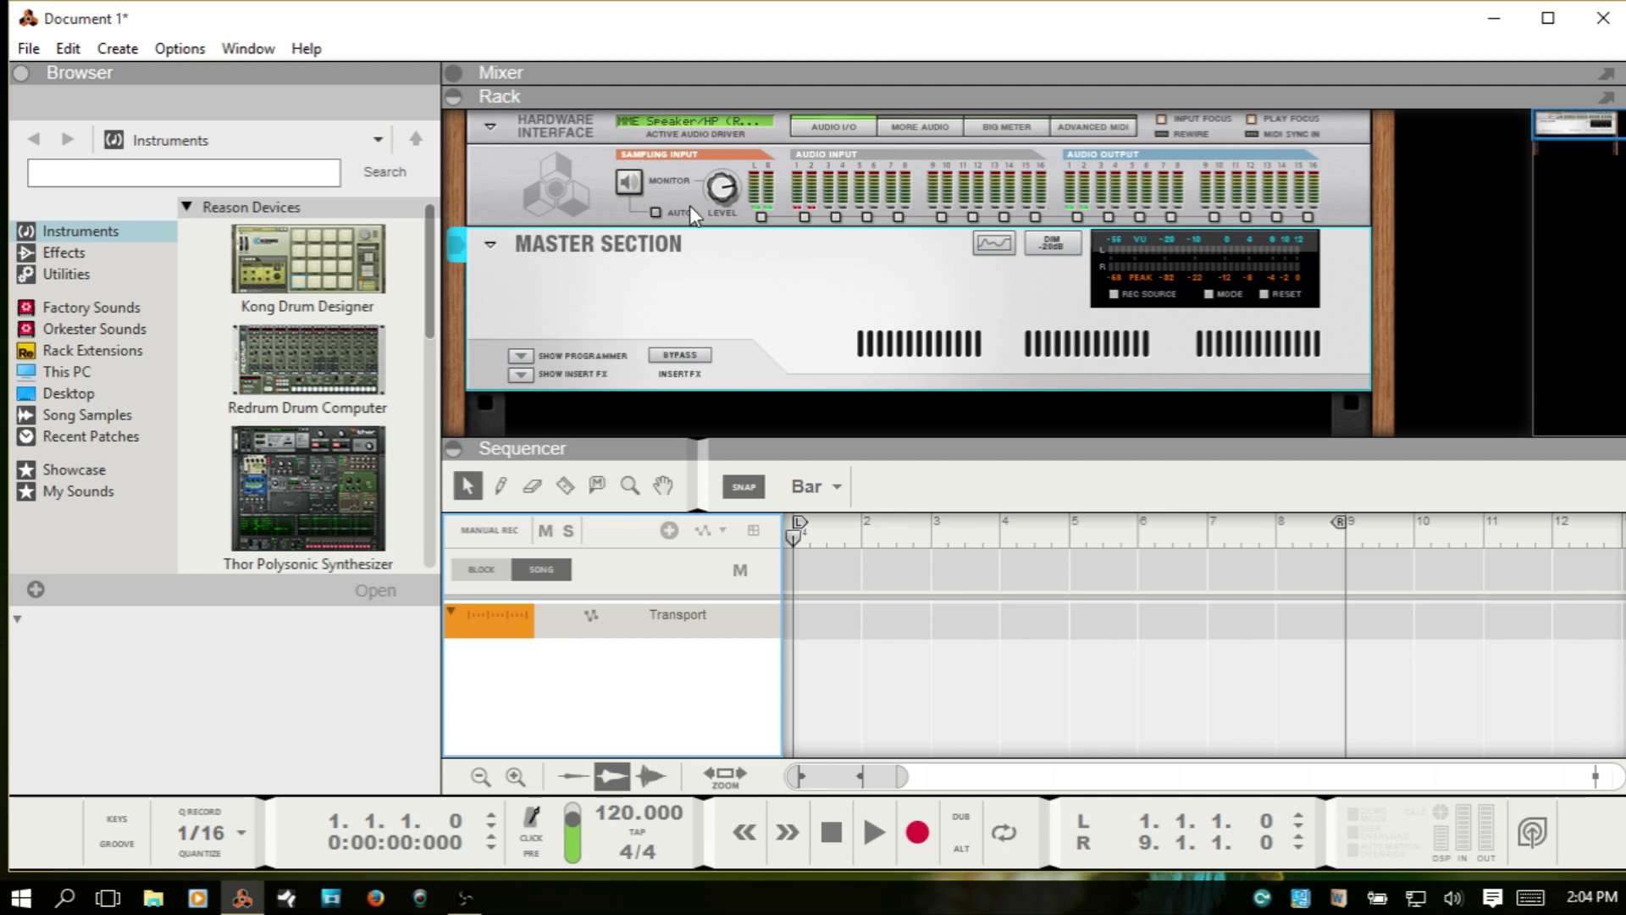
Maximize the rack and add a Kong Drum Designer with the Kong Kit below the Master Section
{"action": "double_click", "coordinate": [708, 96]}
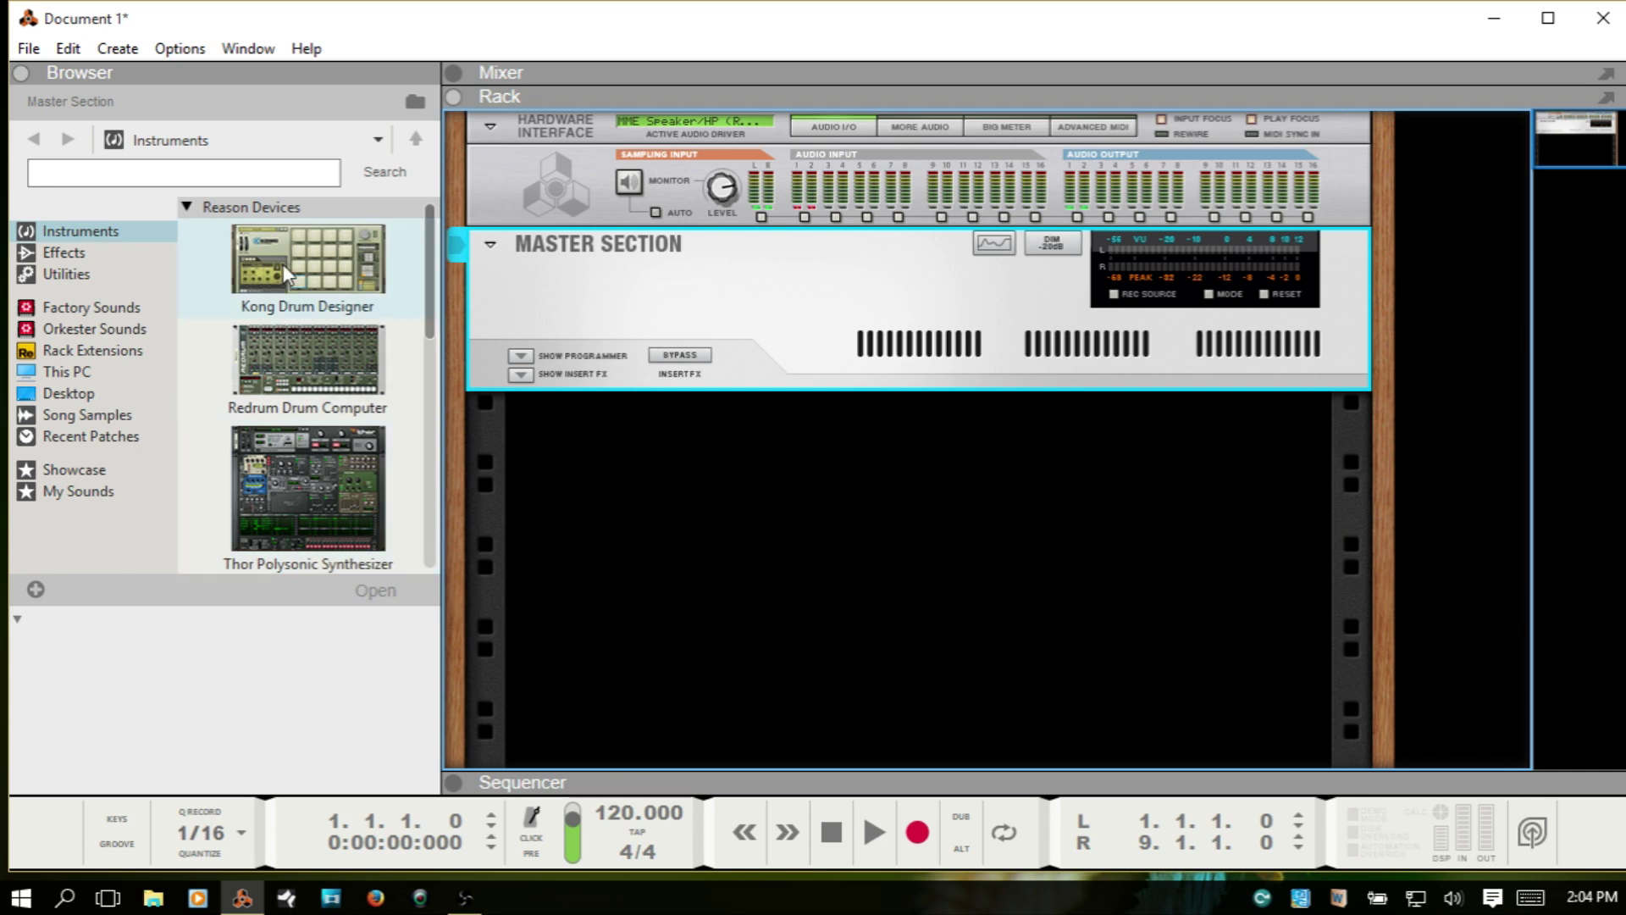
{"action": "left_click_drag", "start_coordinate": [290, 265], "coordinate": [825, 529]}
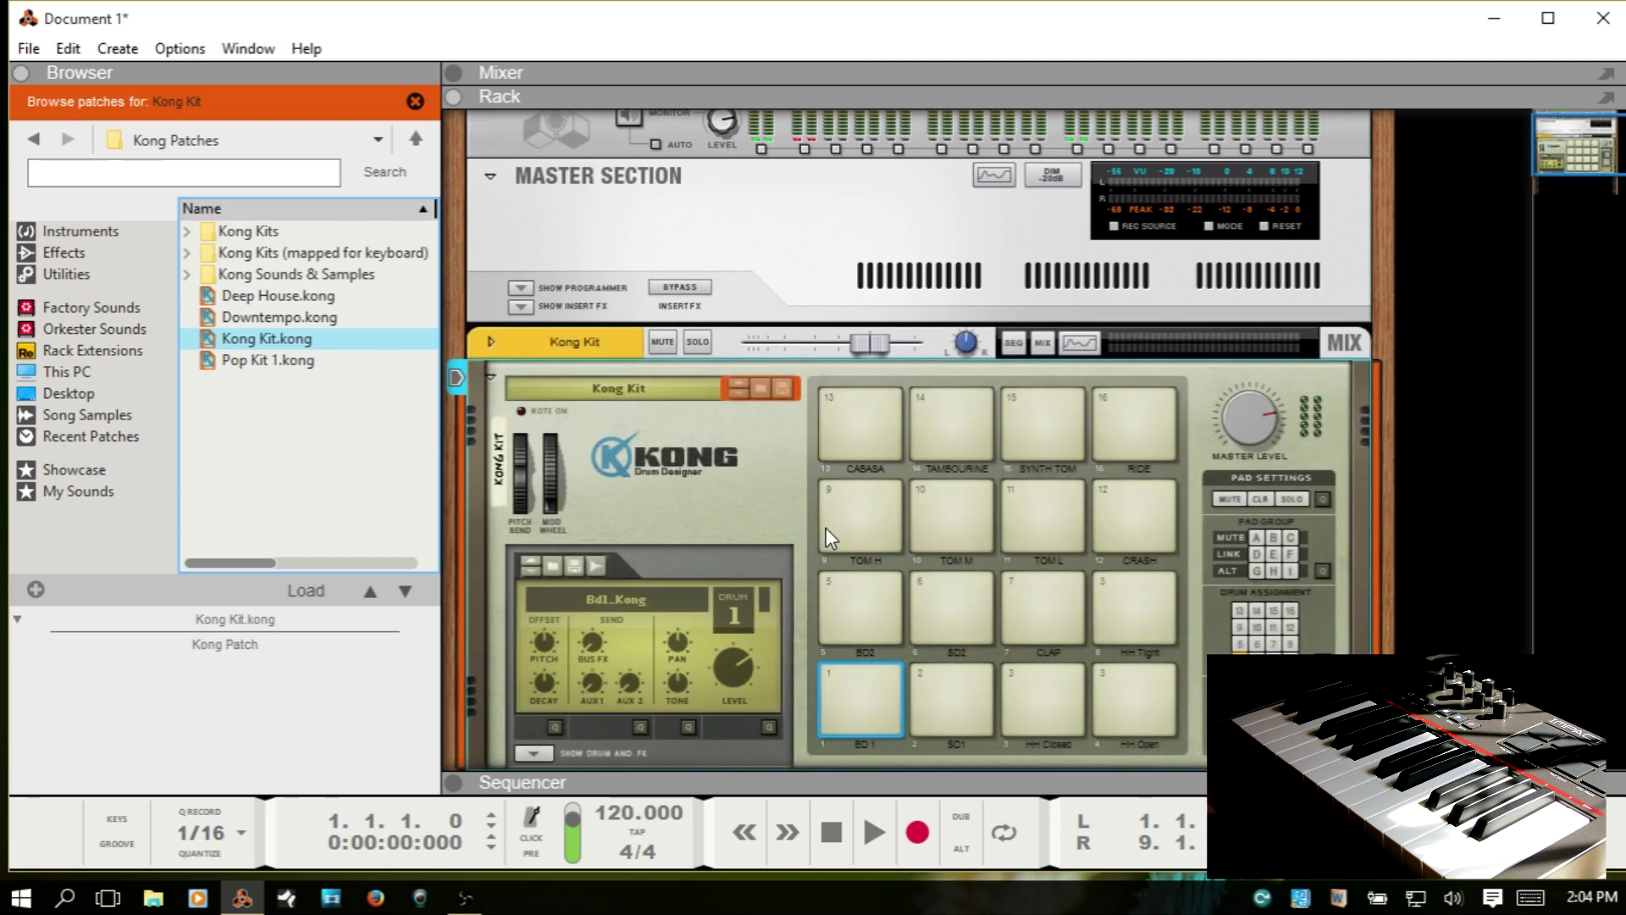
{"action": "key", "text": "XF86AudioLowerVolume"}
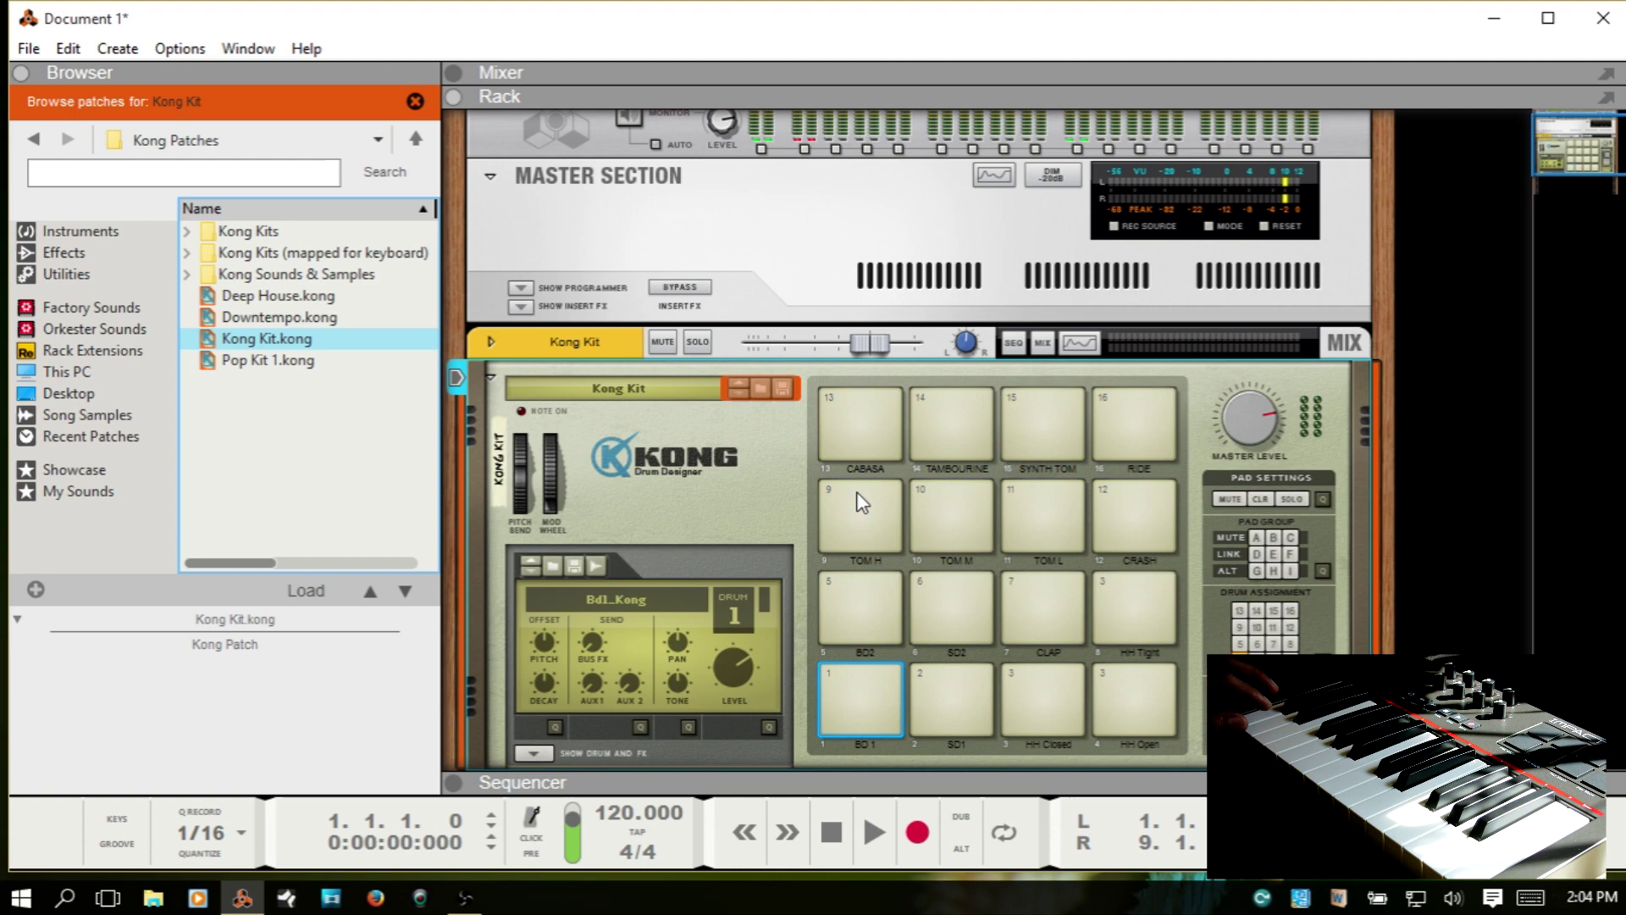
{"action": "scroll", "coordinate": [856, 492], "scroll_direction": "down", "scroll_amount": 5}
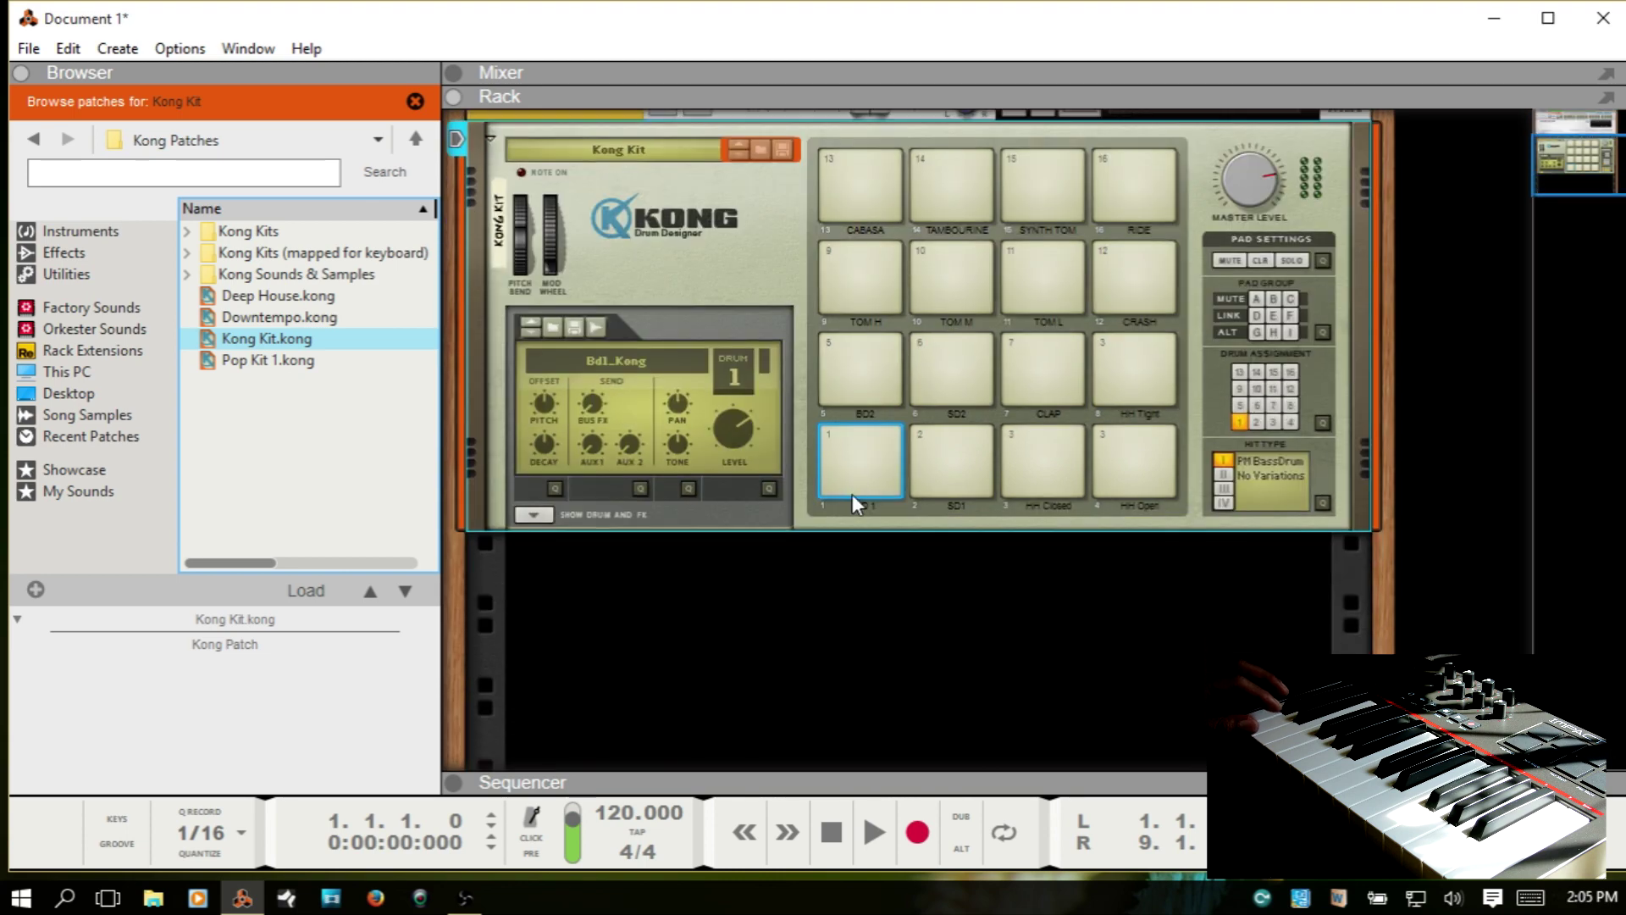
Add a Thor Polysonic Synthesizer with the Epic Poly patch to the rack below Kong Kit
{"action": "left_click", "coordinate": [72, 233]}
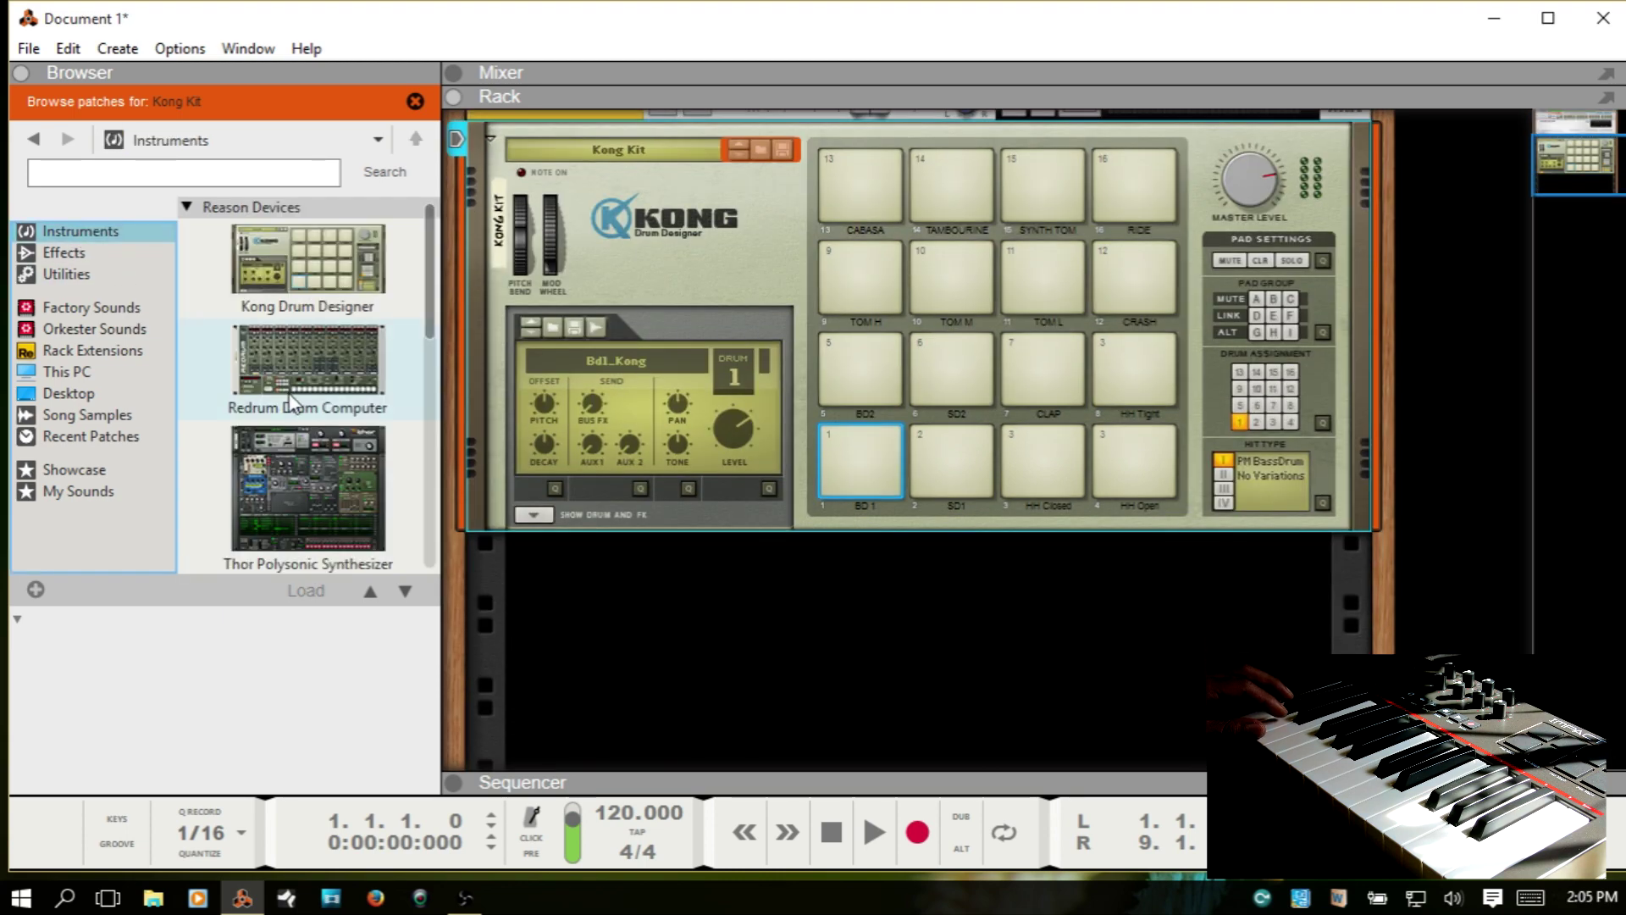
{"action": "left_click_drag", "start_coordinate": [290, 485], "coordinate": [790, 645]}
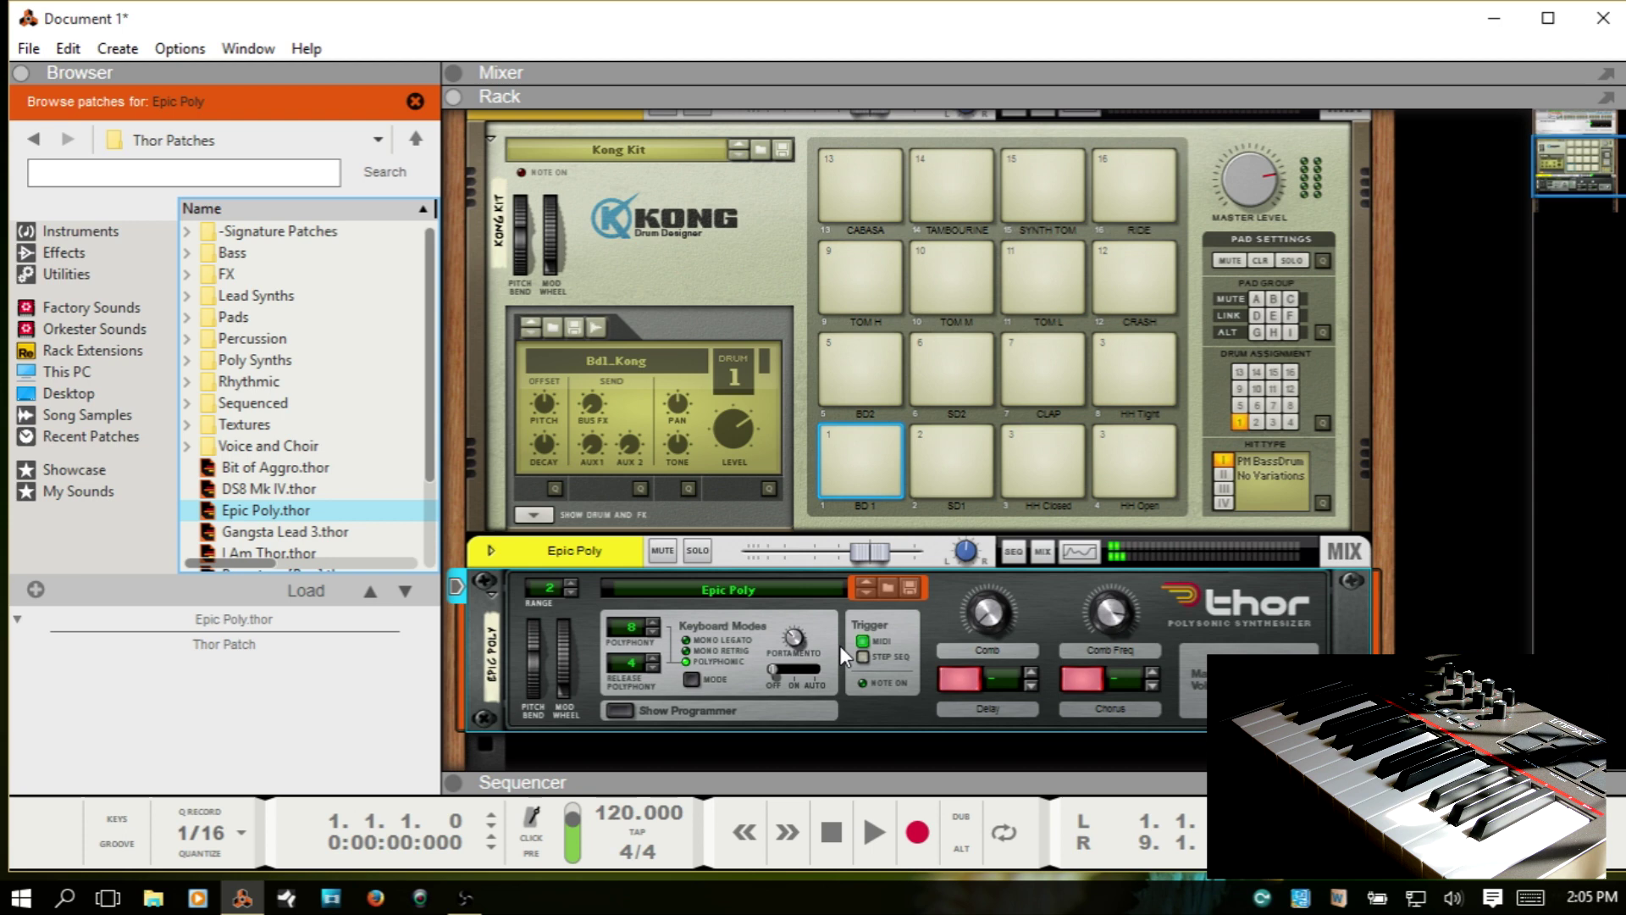
Switch to the Mixer with F5 and pull the Kong Kit channel fader down to -14.30 dB
{"action": "key", "text": "F5"}
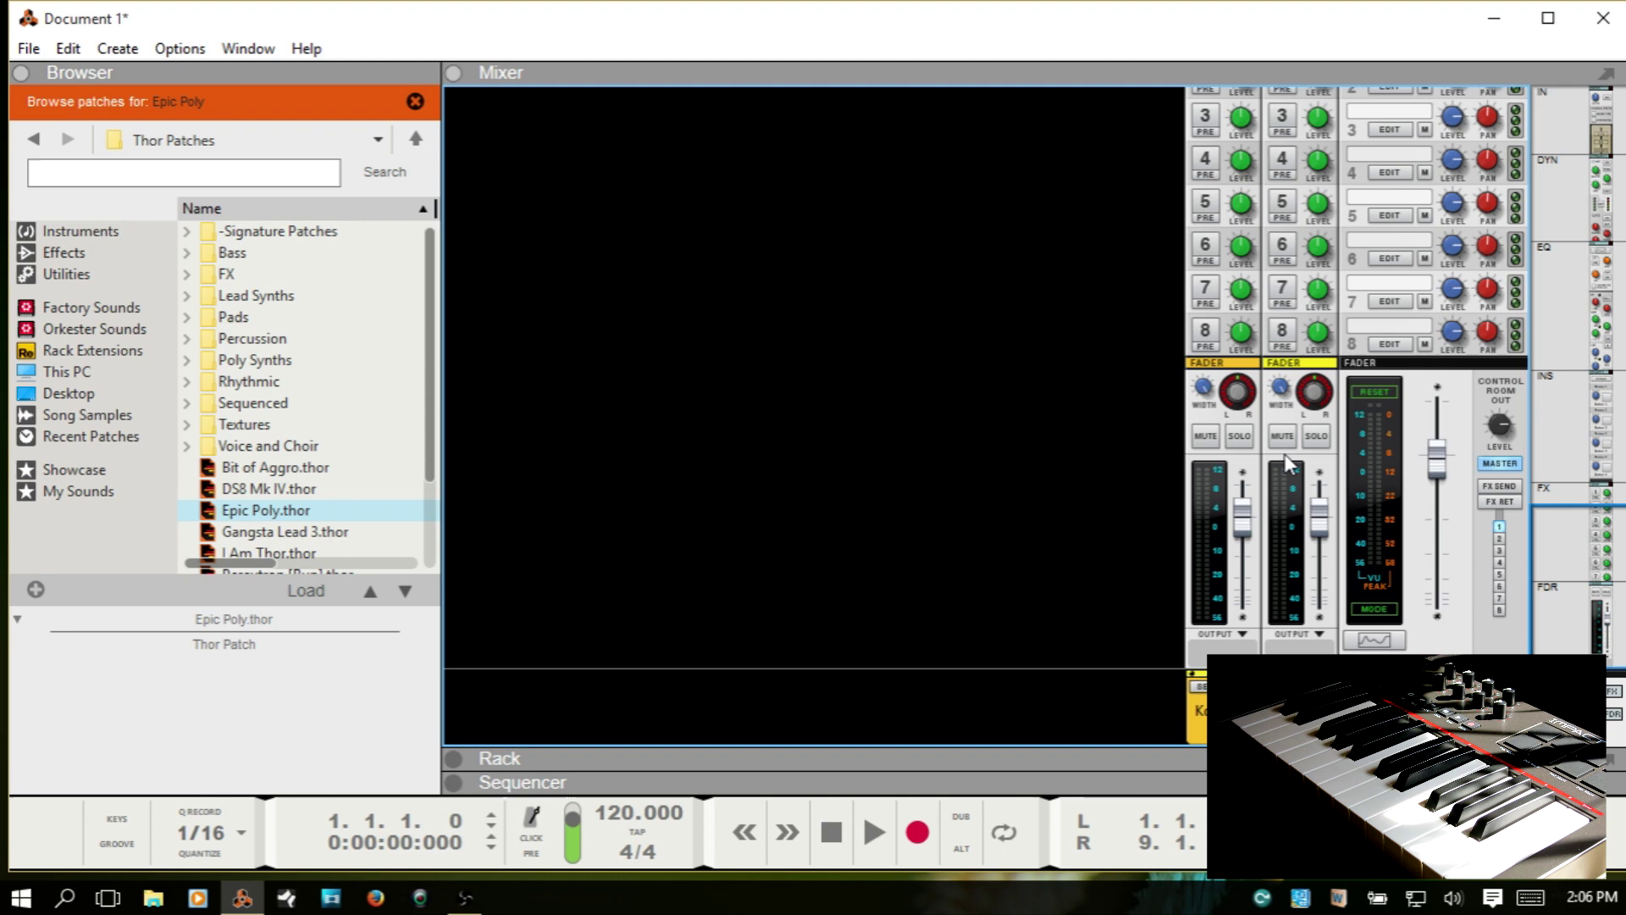
{"action": "left_click", "coordinate": [1253, 465]}
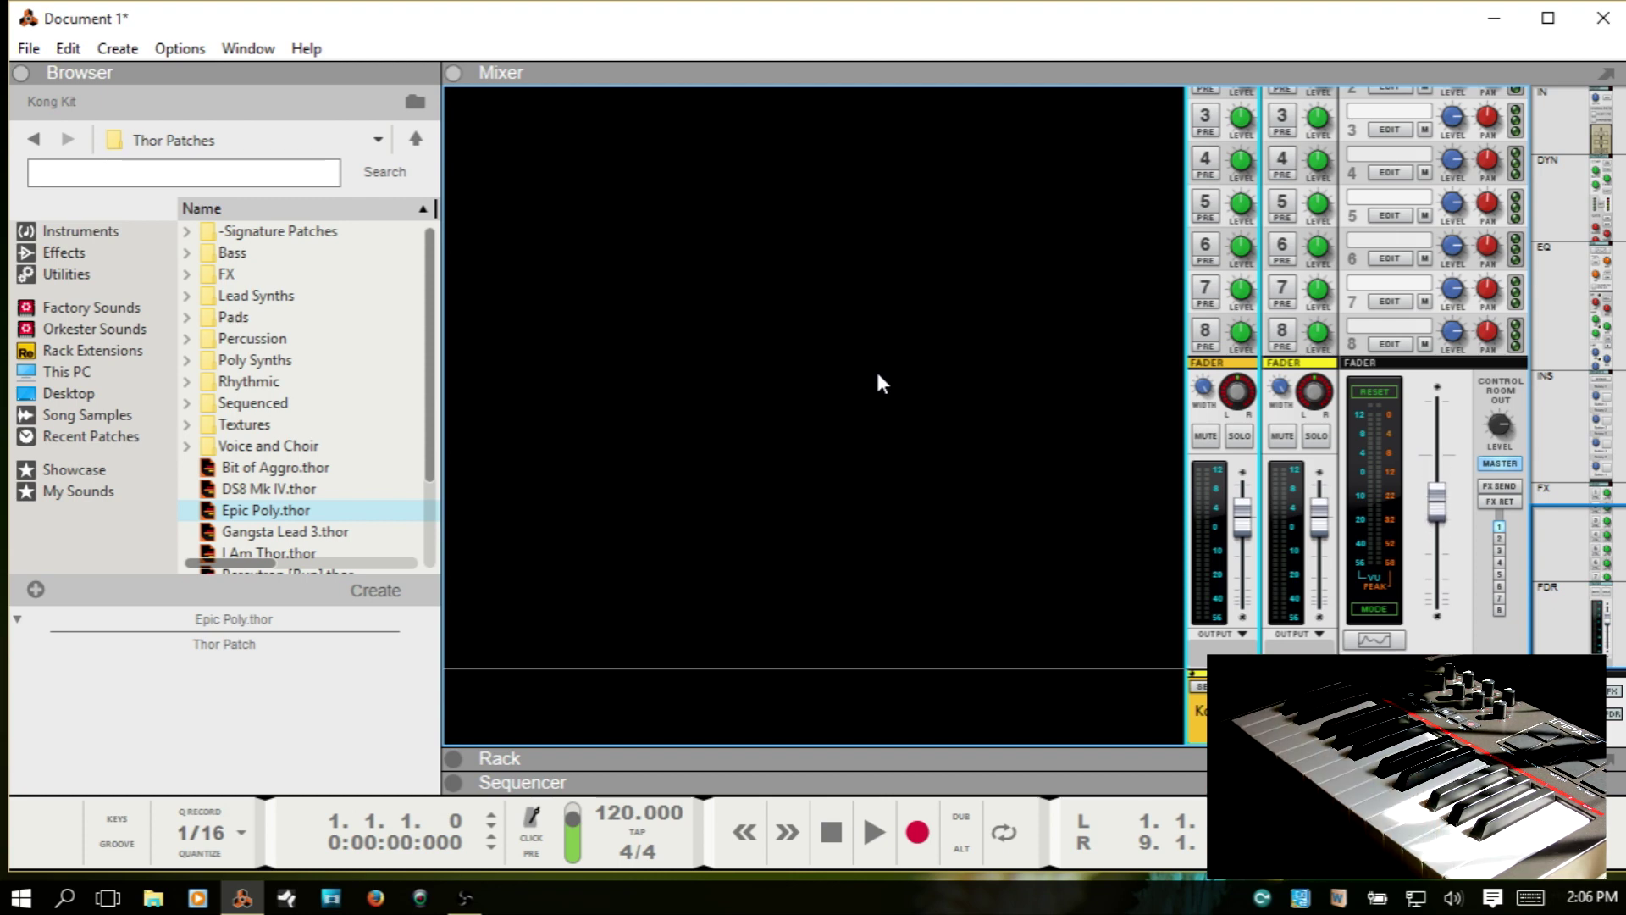
{"action": "left_click_drag", "start_coordinate": [1245, 515], "coordinate": [1244, 550]}
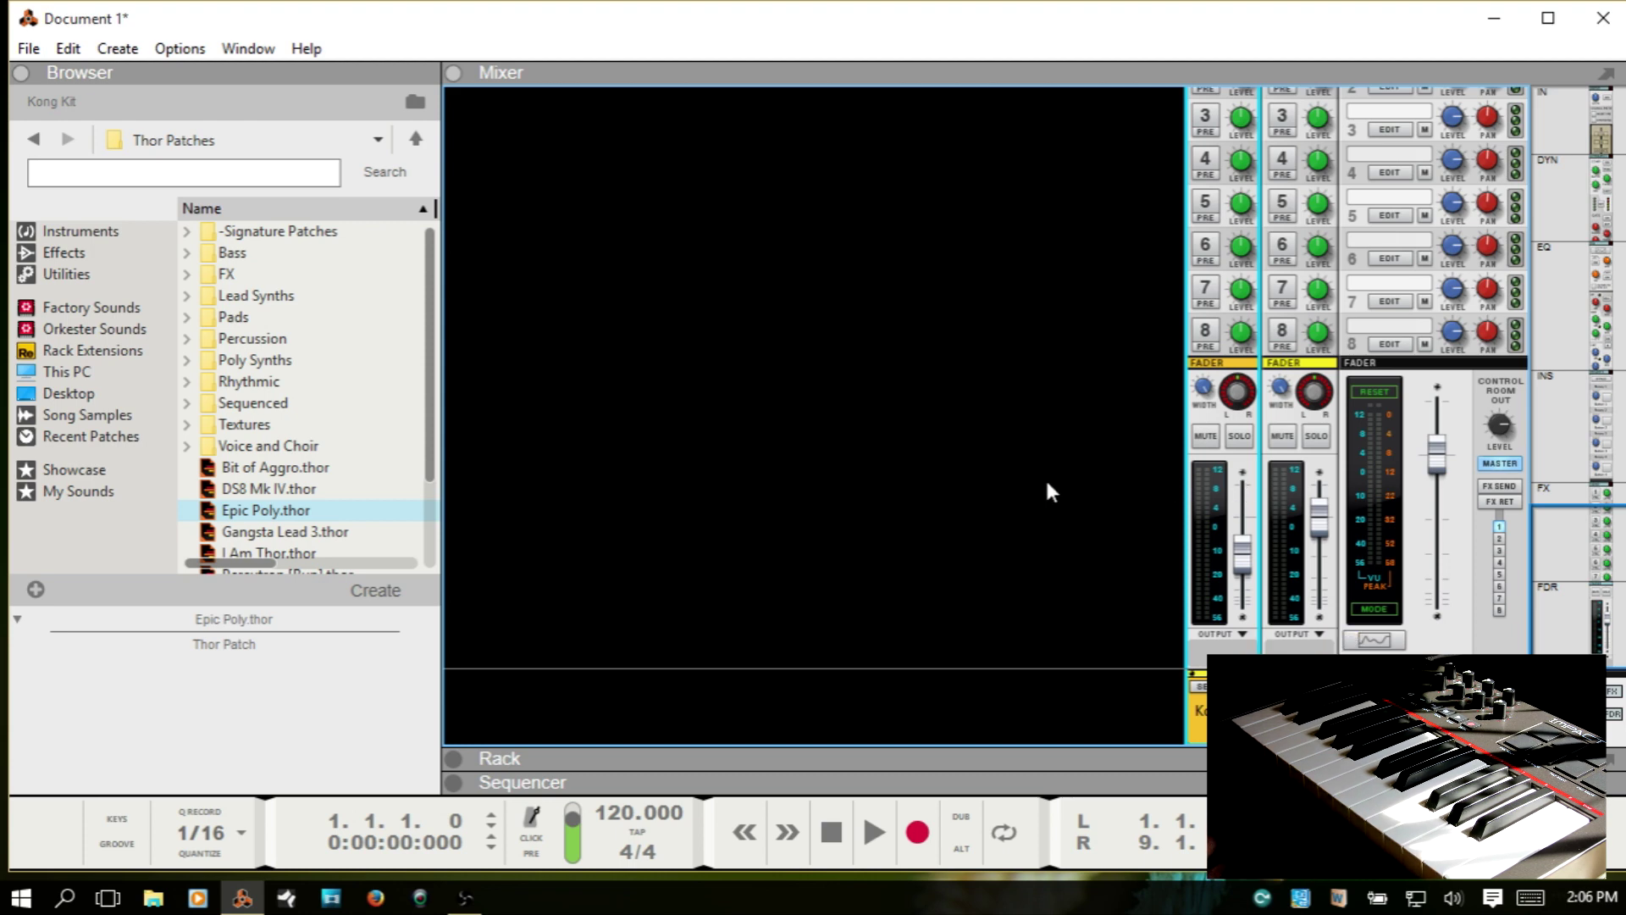
Create audio tracks with Ctrl+T until Audio Track 1 through 7 sit between Kong Kit and Epic Poly
{"action": "key", "text": "ctrl+t"}
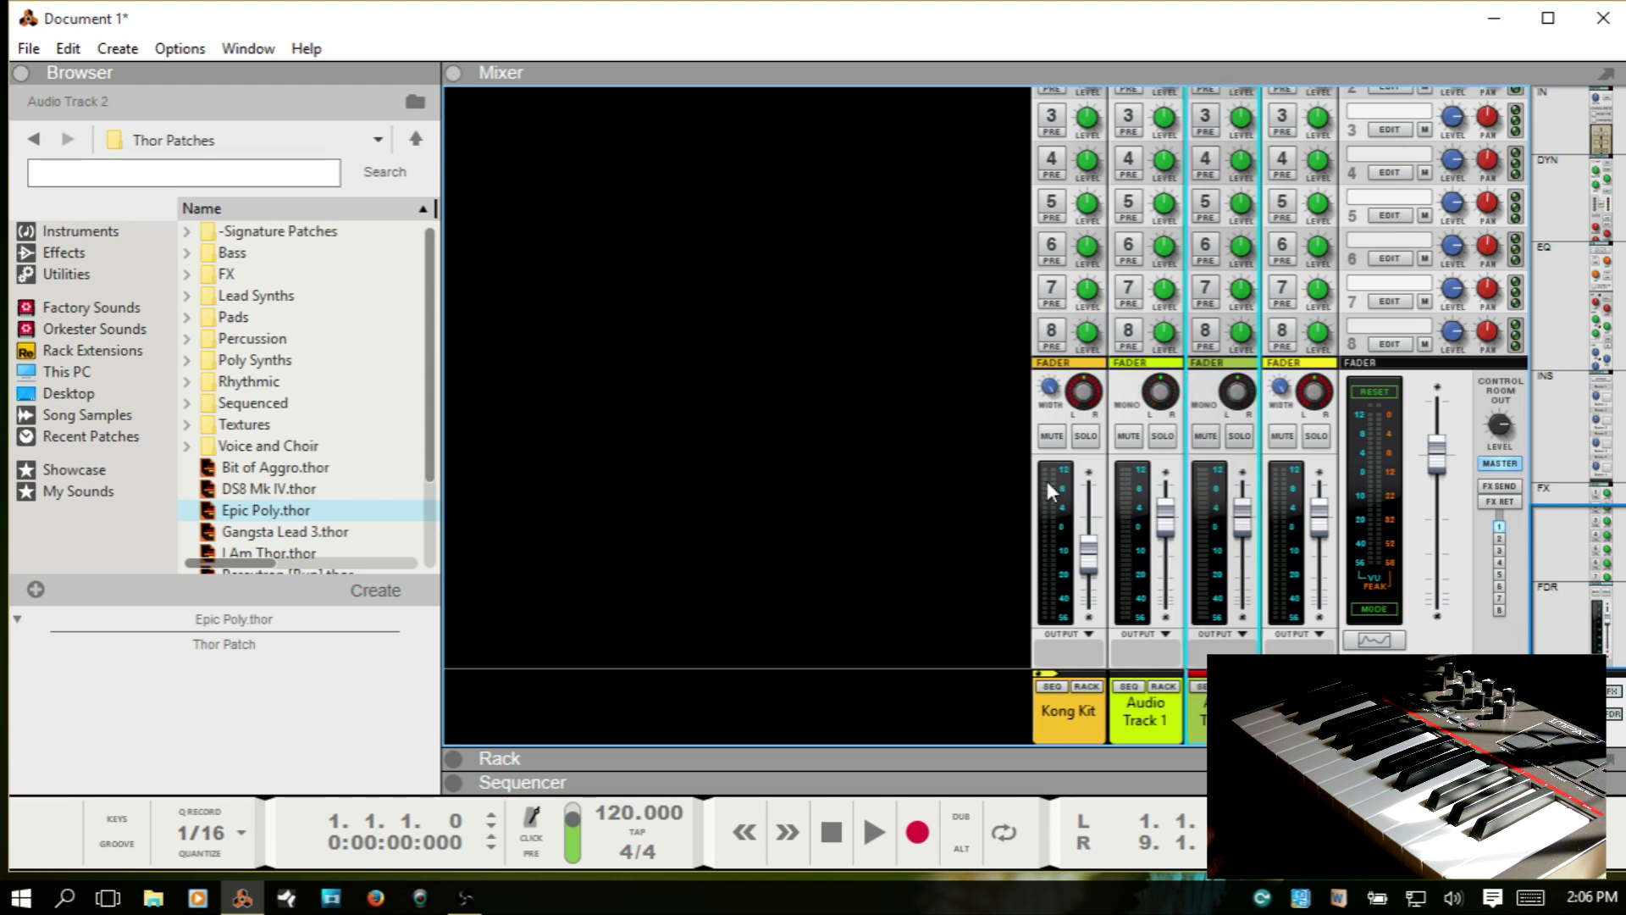
{"action": "key", "text": "ctrl+t"}
{"action": "key", "text": "ctrl+t"}
{"action": "key", "text": "ctrl+t"}
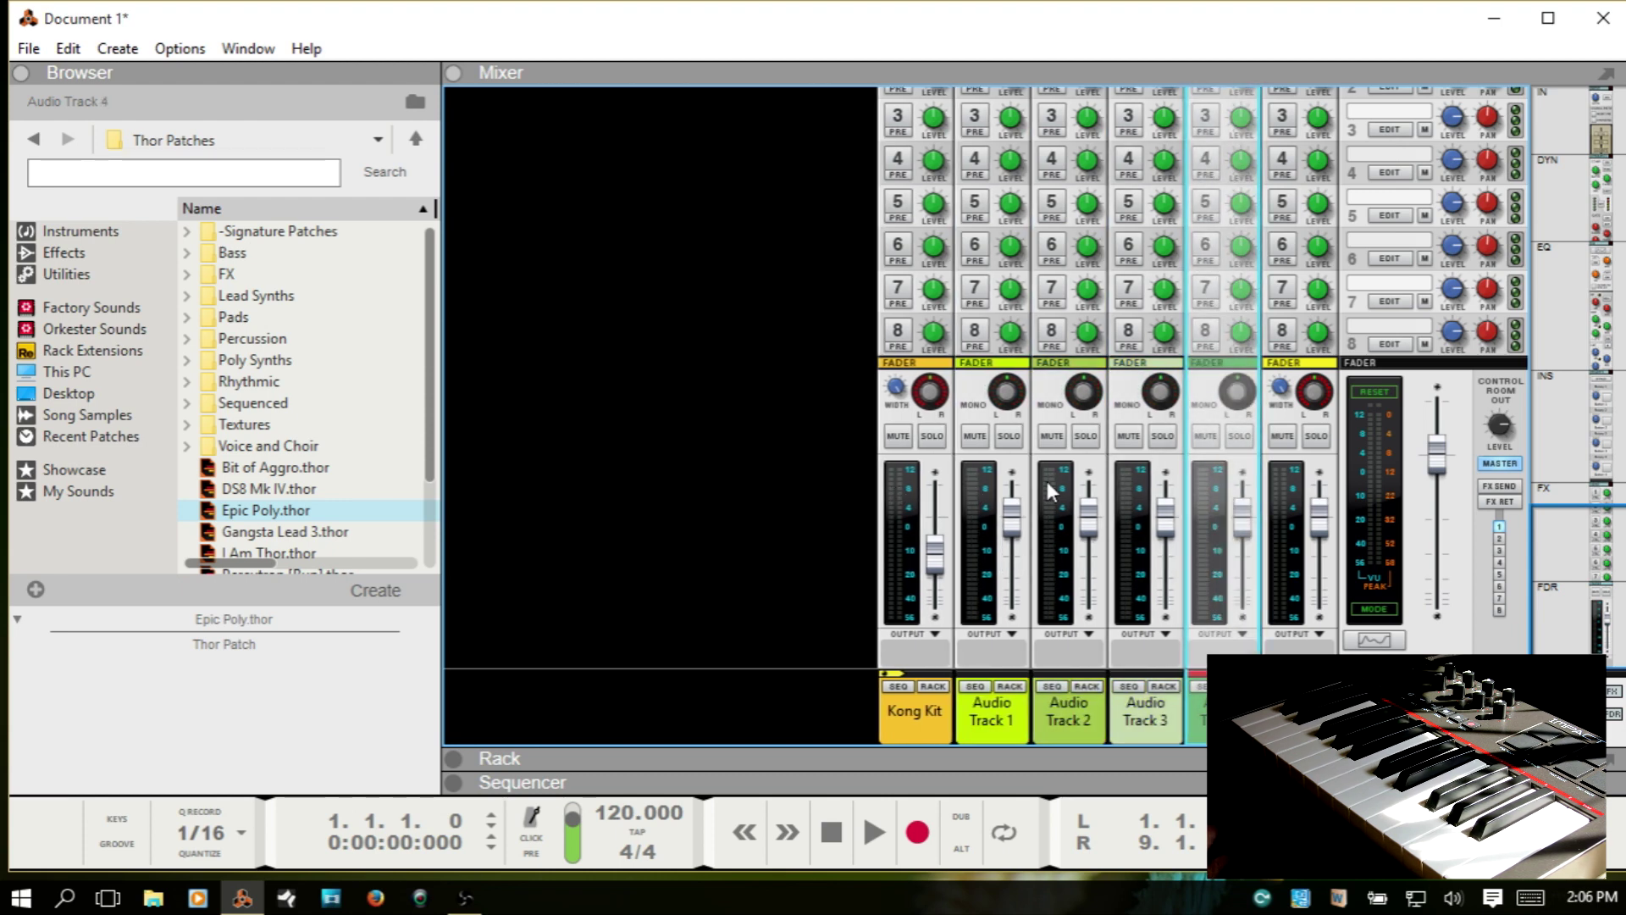
{"action": "key", "text": "ctrl+t"}
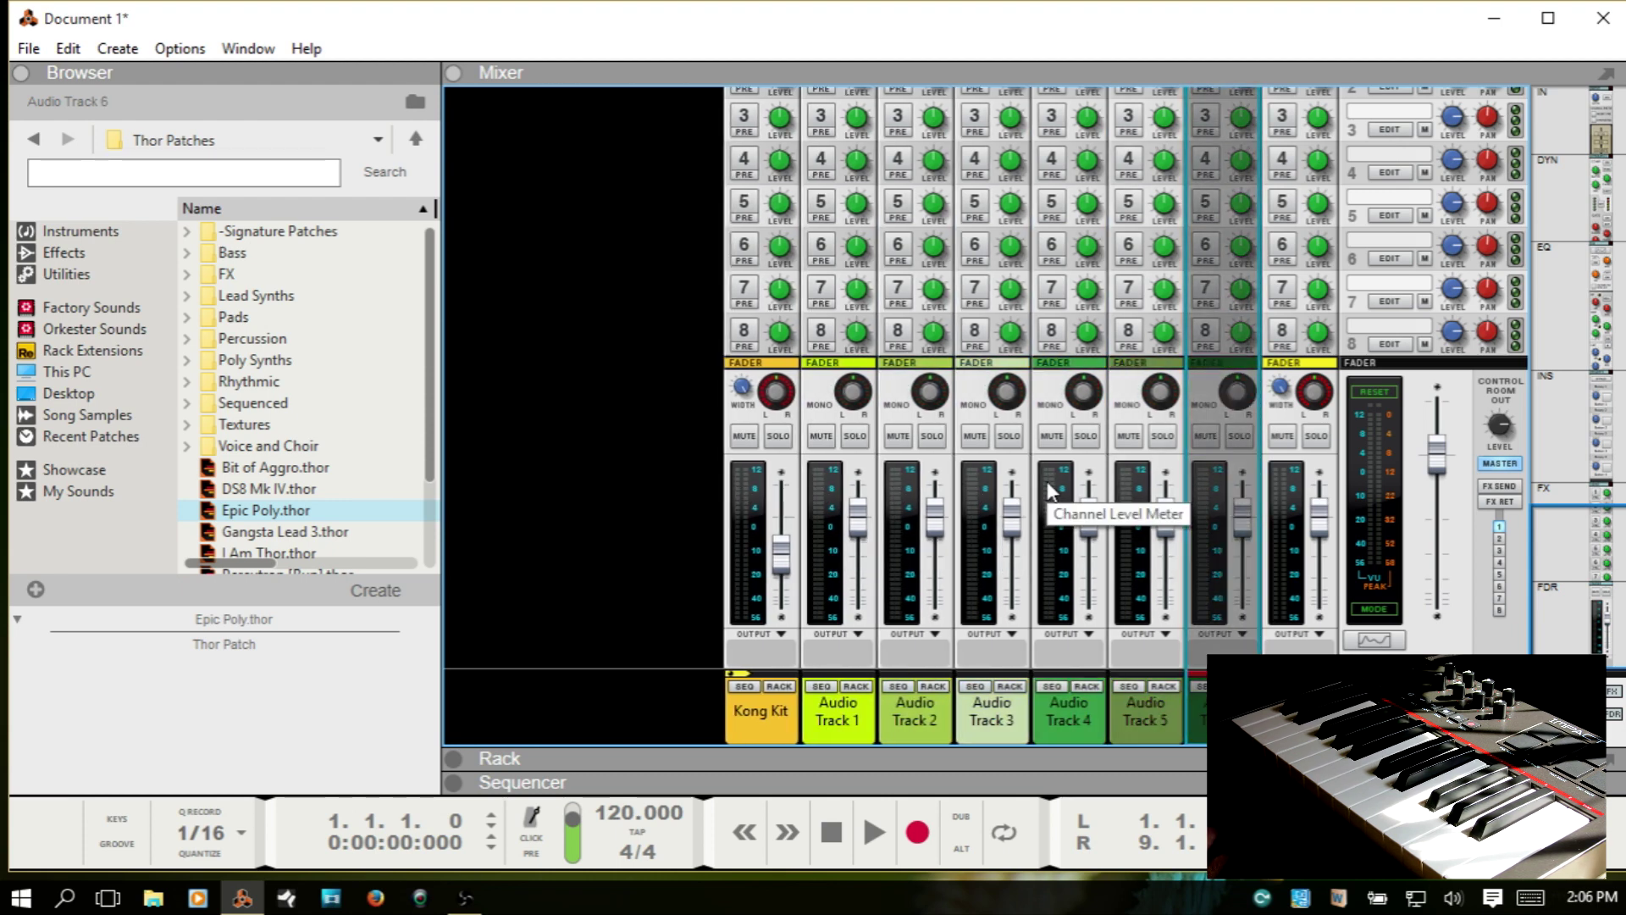
{"action": "key", "text": "ctrl+t"}
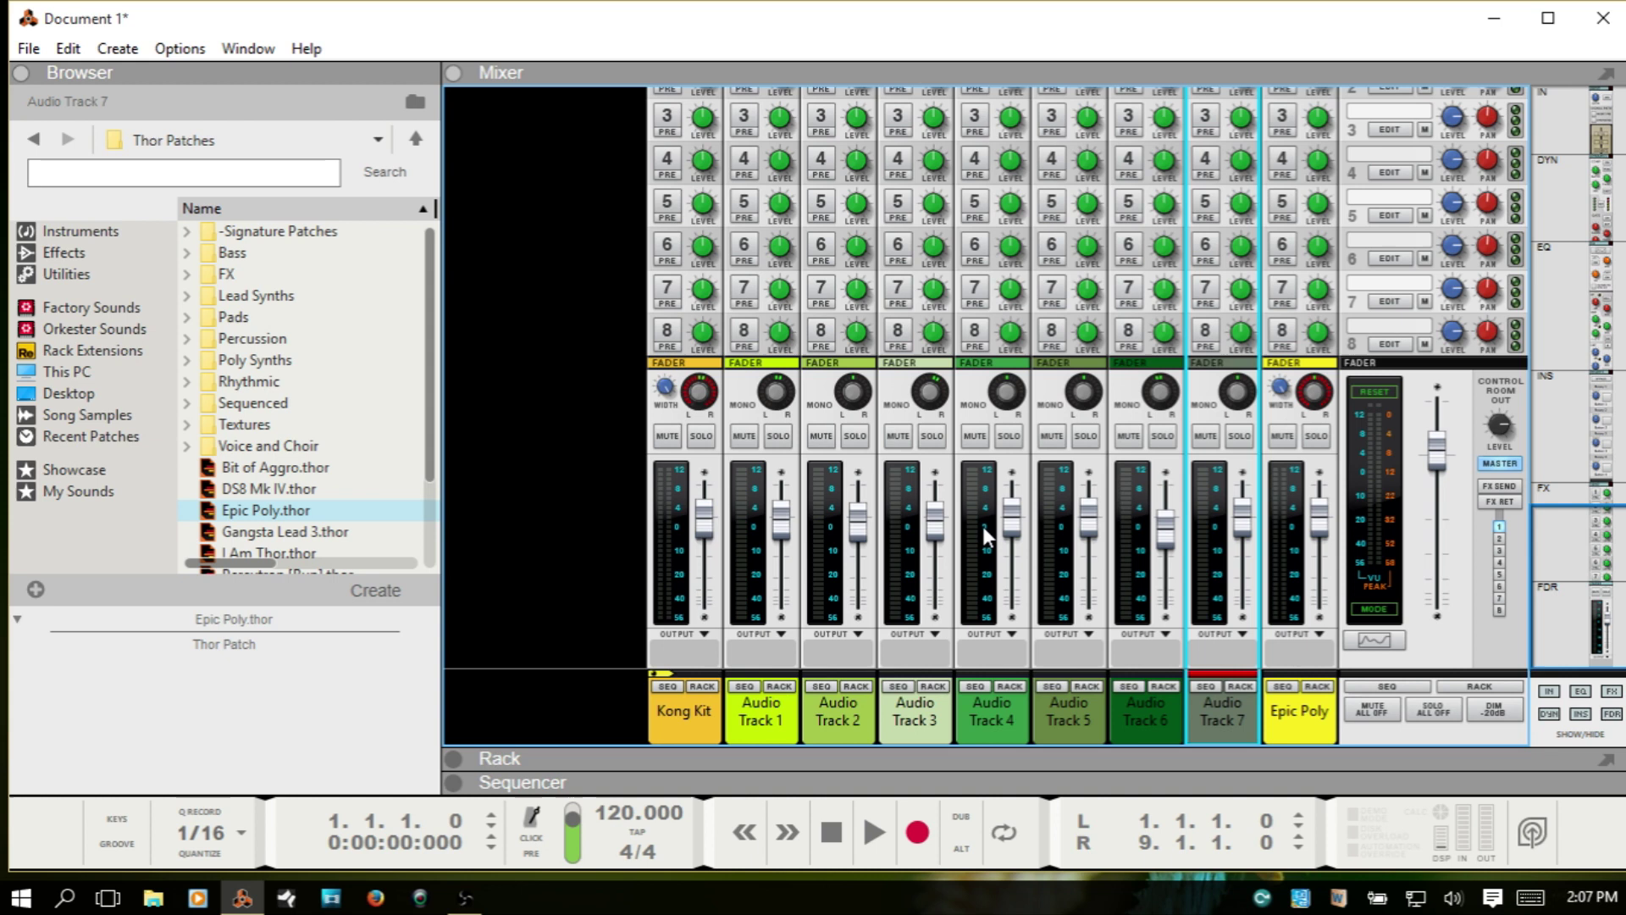
Select the Audio Track 5 channel strip in the mixer
{"action": "left_click", "coordinate": [1100, 460]}
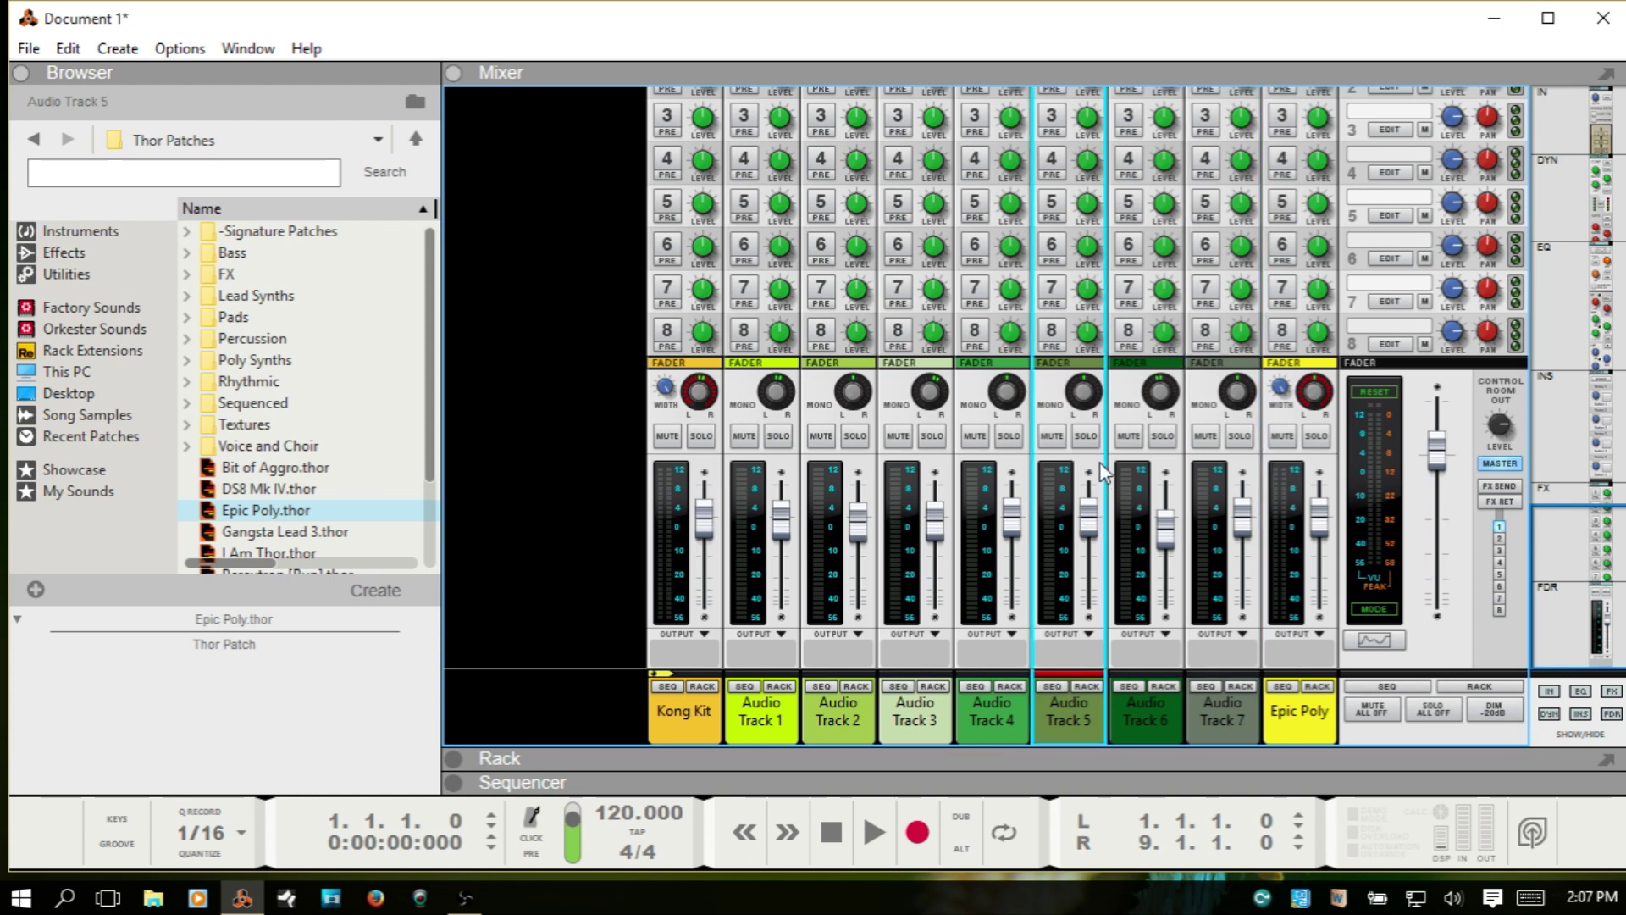